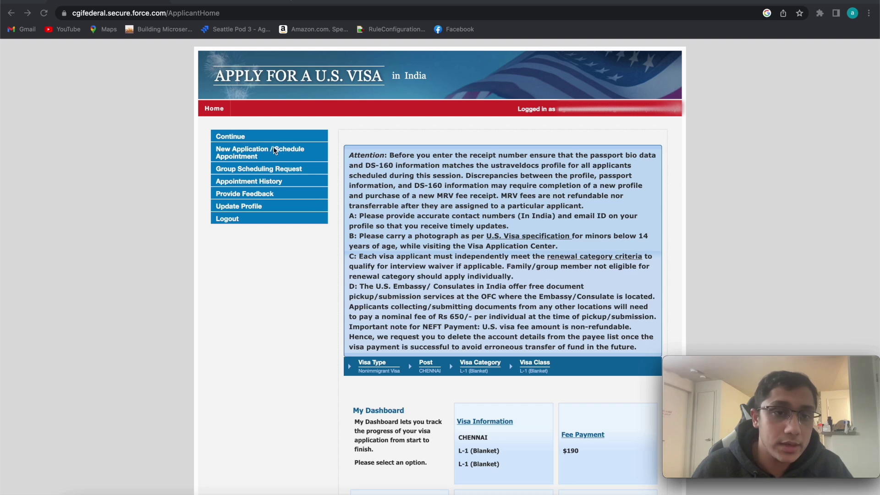
# - Start a new visa application as Nonimmigrant Visa and continue with India - Uttar Pradesh as the state of residence
pyautogui.click(256, 157)
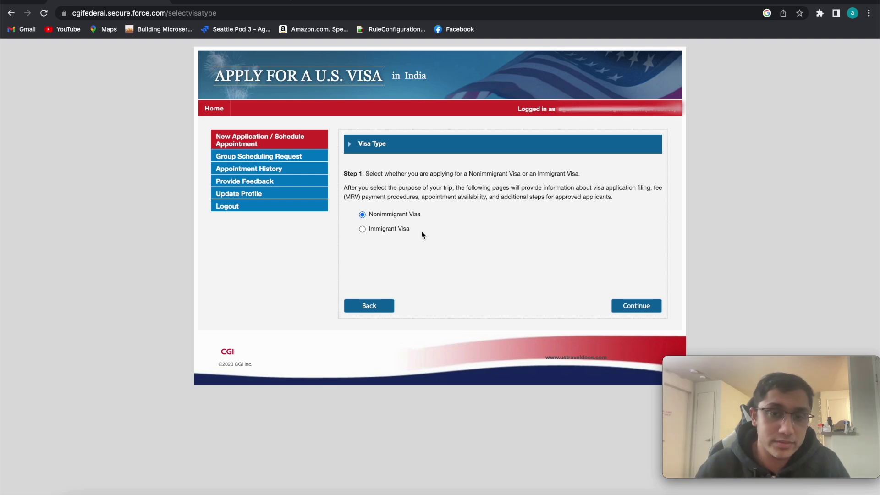
pyautogui.click(642, 310)
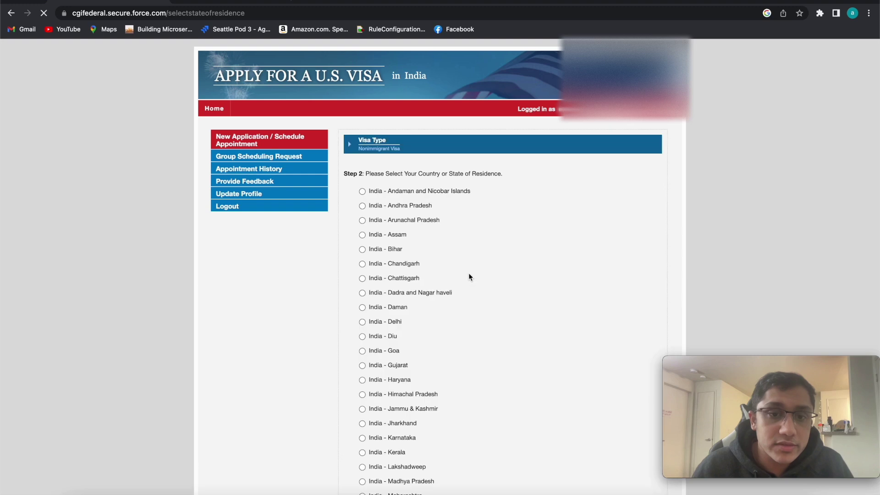
pyautogui.scroll(-6, 468, 273)
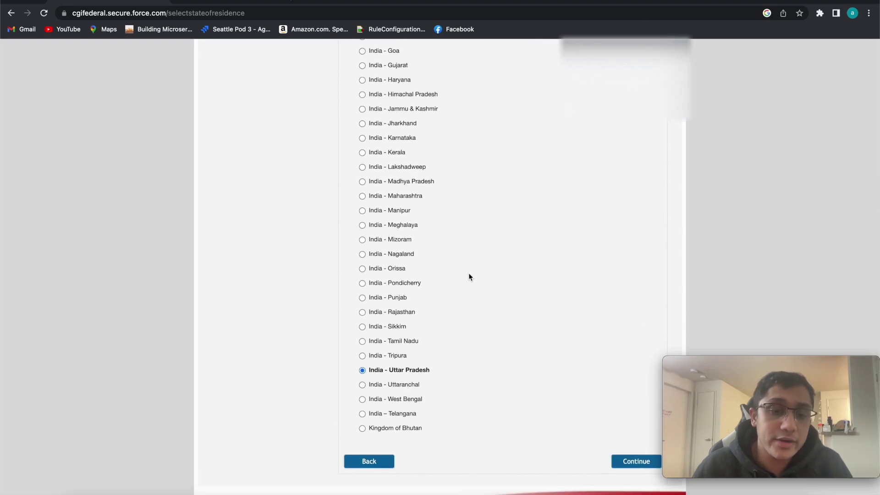
pyautogui.scroll(4, 468, 273)
pyautogui.scroll(5, 468, 273)
pyautogui.scroll(-10, 468, 273)
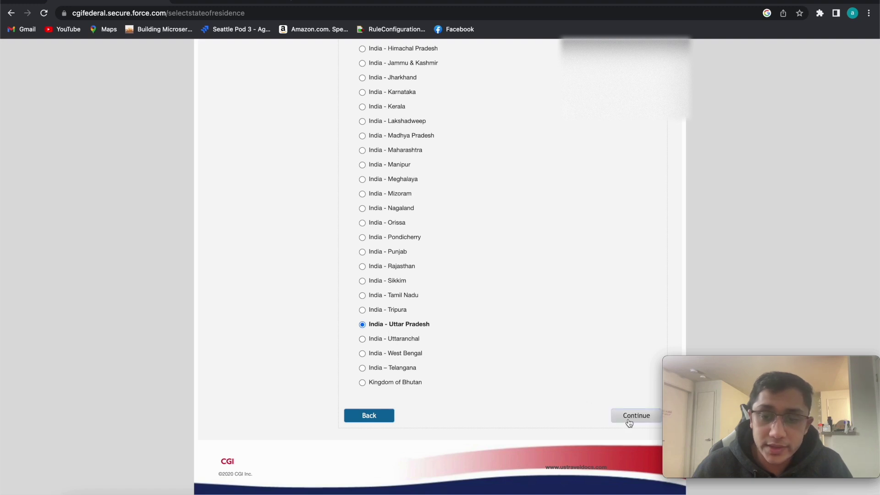
pyautogui.click(630, 421)
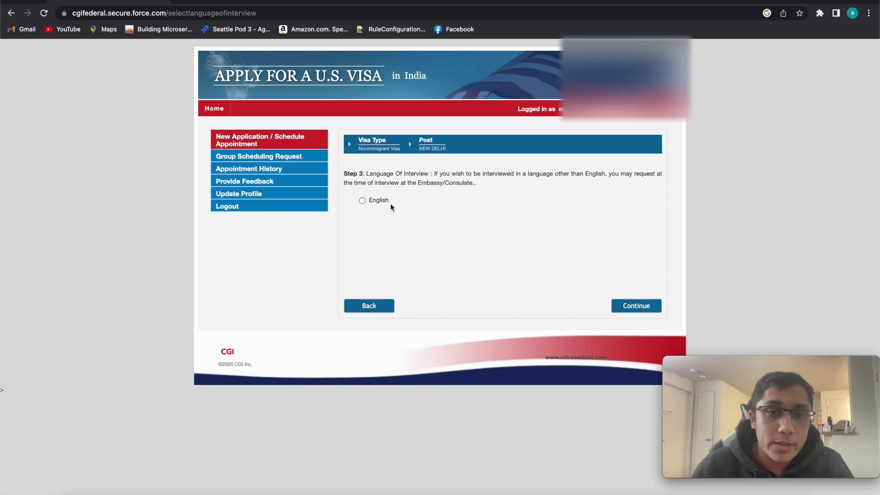
# - Choose English as the interview language and L1 (Blanket) as the visa category
pyautogui.click(362, 200)
pyautogui.click(639, 310)
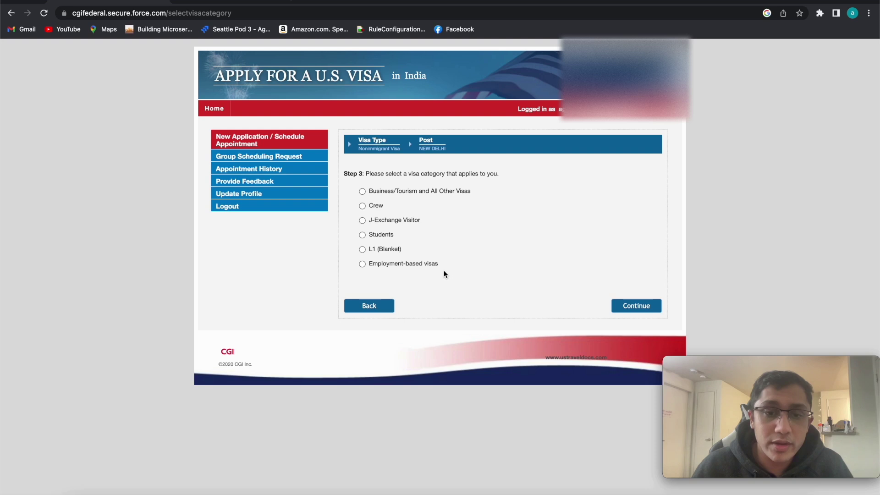
pyautogui.click(362, 250)
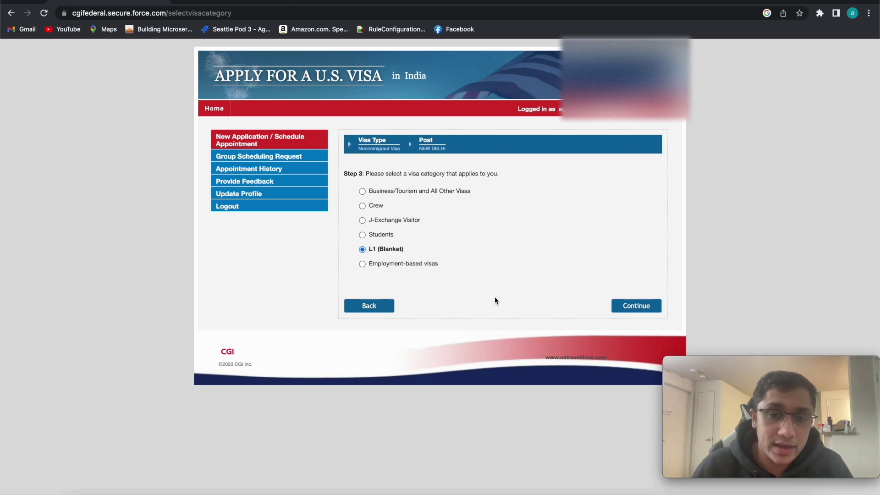
pyautogui.click(638, 307)
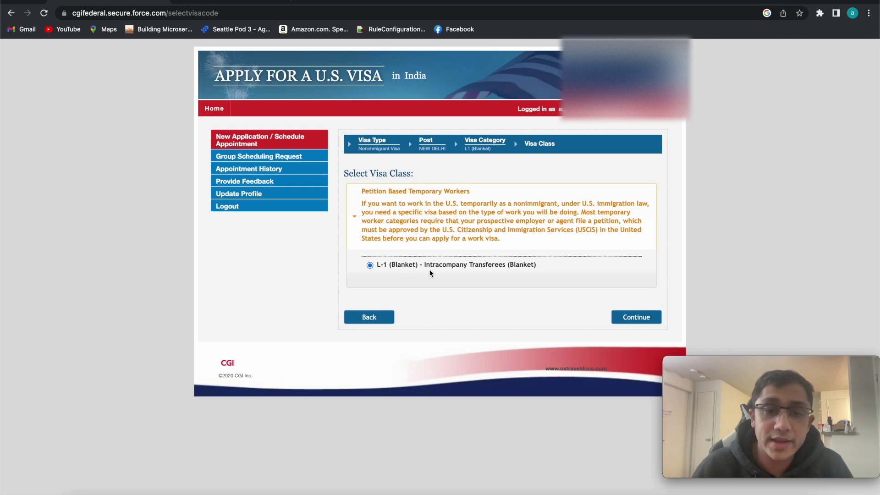
# - Accept the L-1 (Blanket) - Intracompany Transferees visa class, then review and accept the summary of selected information
pyautogui.click(625, 321)
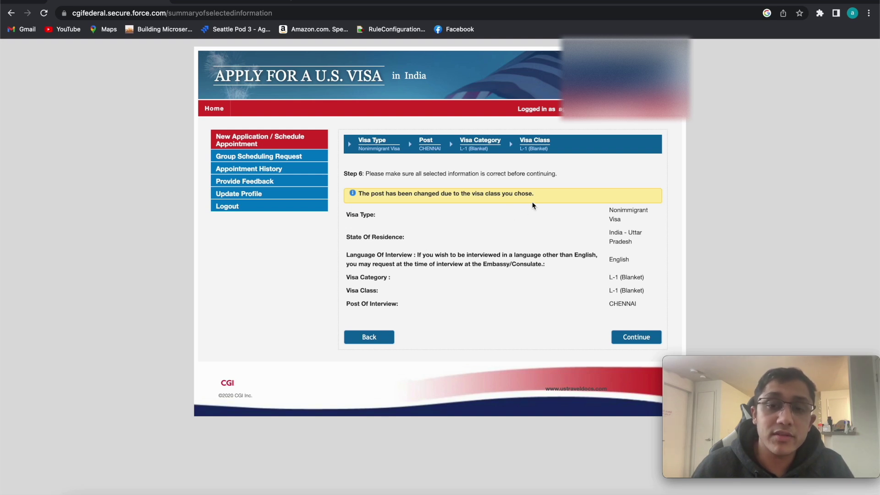
pyautogui.moveTo(534, 195); pyautogui.dragTo(361, 190)
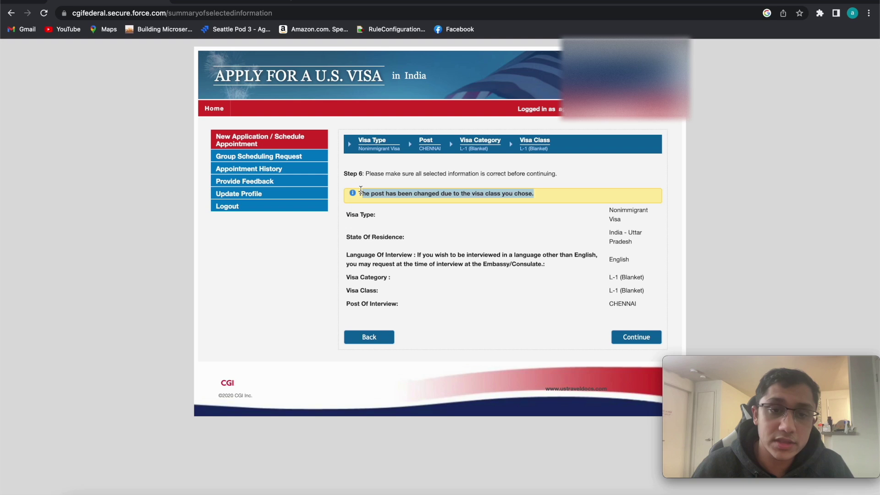
pyautogui.click(397, 211)
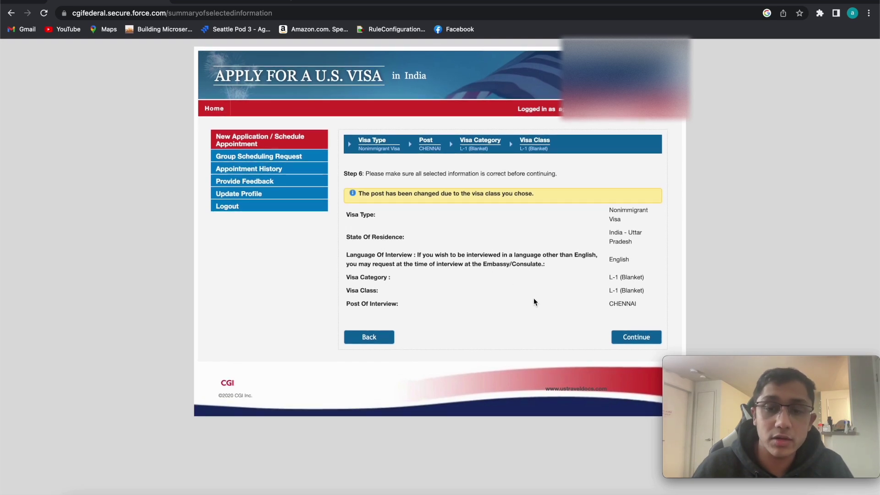
pyautogui.click(634, 337)
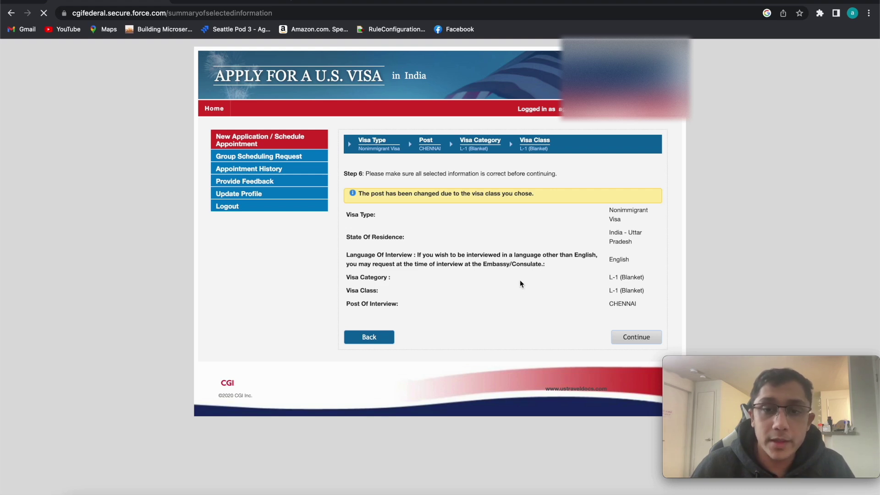
# - Review the prefilled passport details, nationality and DS-160 confirmation number in the personal data form
pyautogui.scroll(-2, 520, 280)
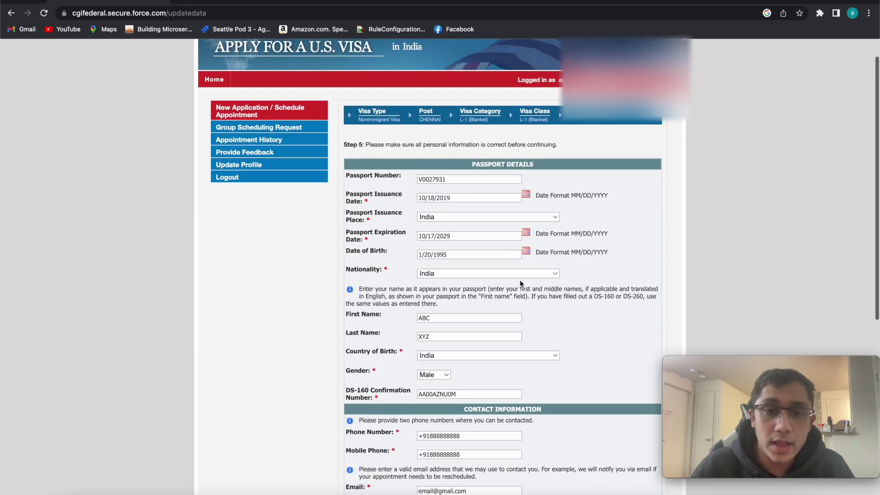
pyautogui.doubleClick(444, 178)
pyautogui.doubleClick(452, 196)
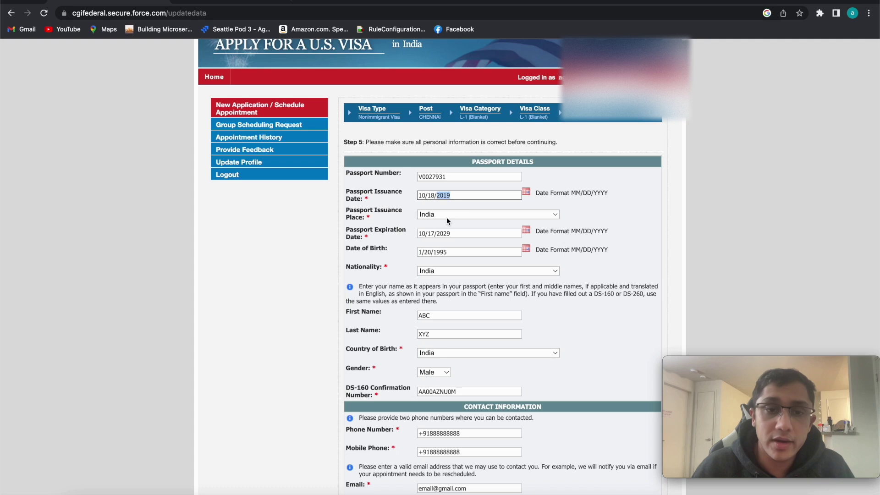
pyautogui.doubleClick(442, 233)
pyautogui.click(449, 250)
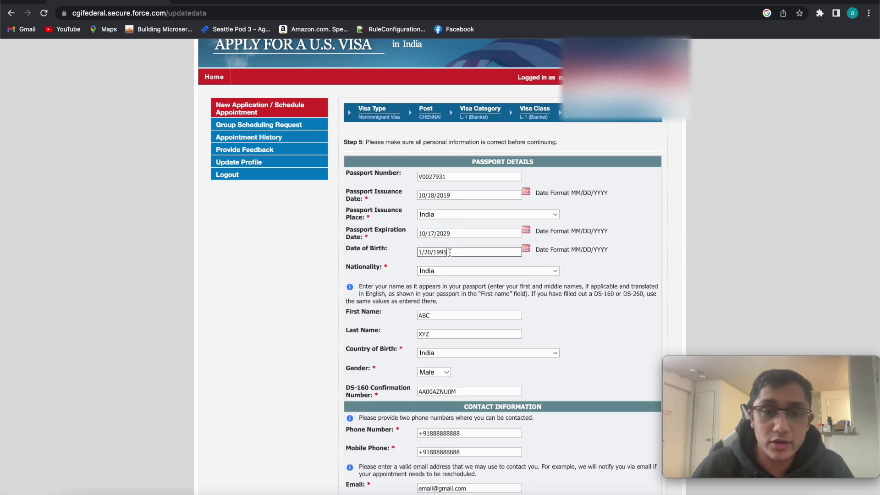
pyautogui.scroll(-1, 448, 250)
pyautogui.click(437, 234)
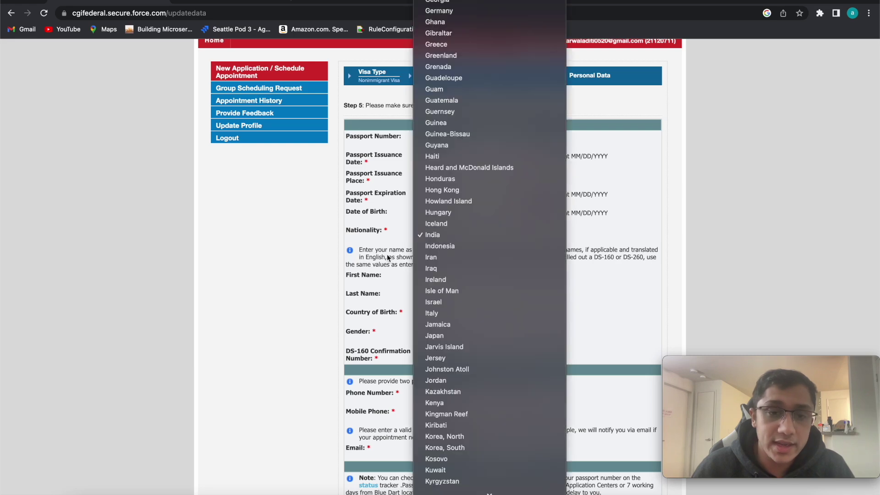
pyautogui.click(437, 234)
pyautogui.scroll(-3, 417, 211)
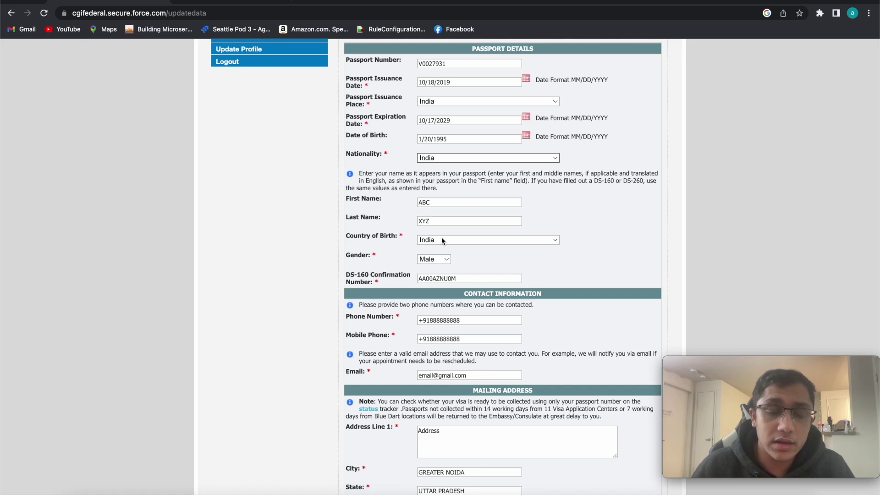
pyautogui.scroll(-2, 441, 240)
pyautogui.scroll(-1, 458, 225)
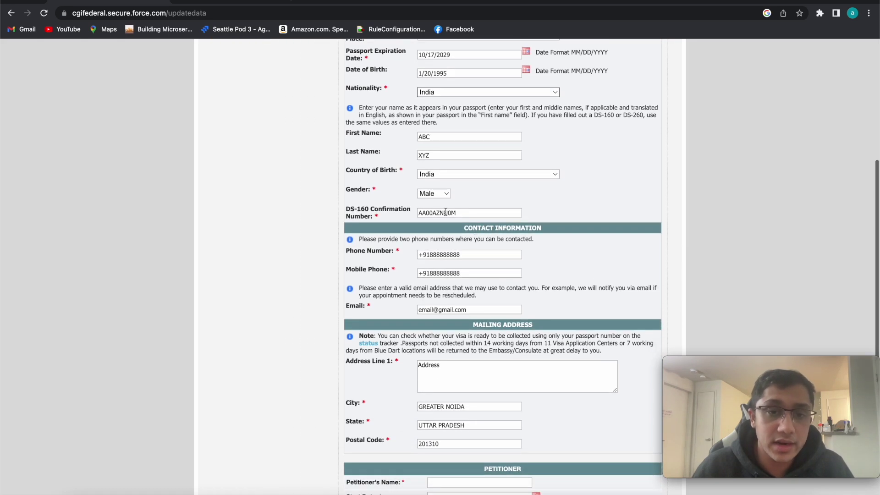
pyautogui.click(428, 212)
pyautogui.doubleClick(428, 211)
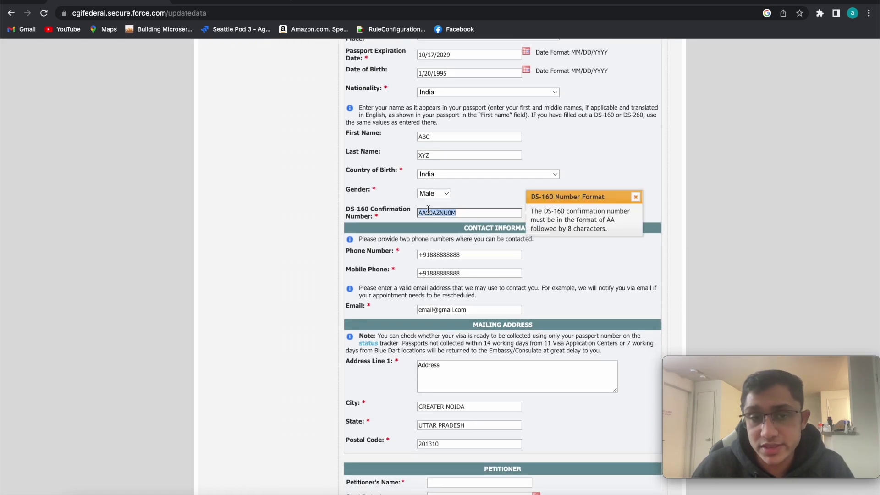
pyautogui.scroll(-1, 473, 235)
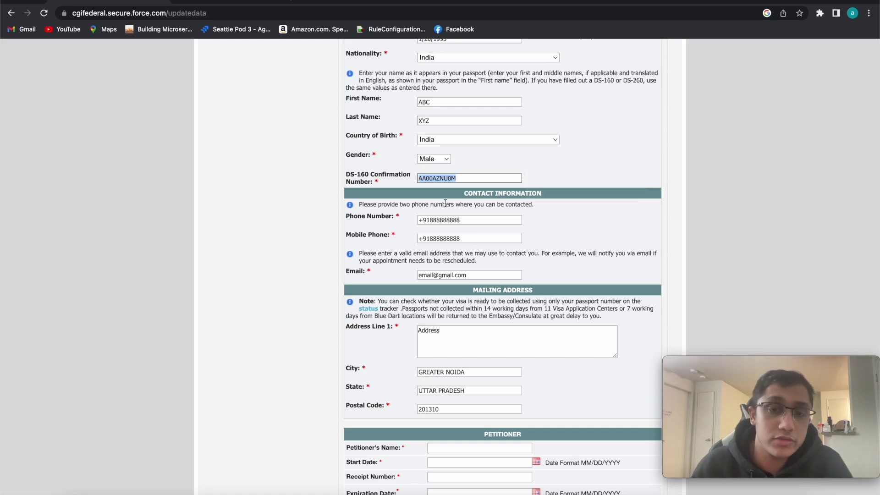
pyautogui.moveTo(458, 179)
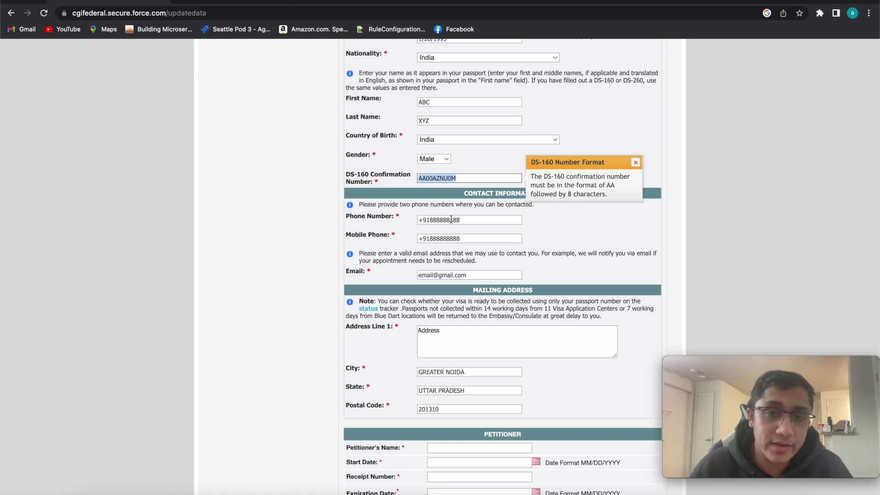
# - Review the prefilled phone numbers, email and mailing address in the personal data form
pyautogui.doubleClick(425, 220)
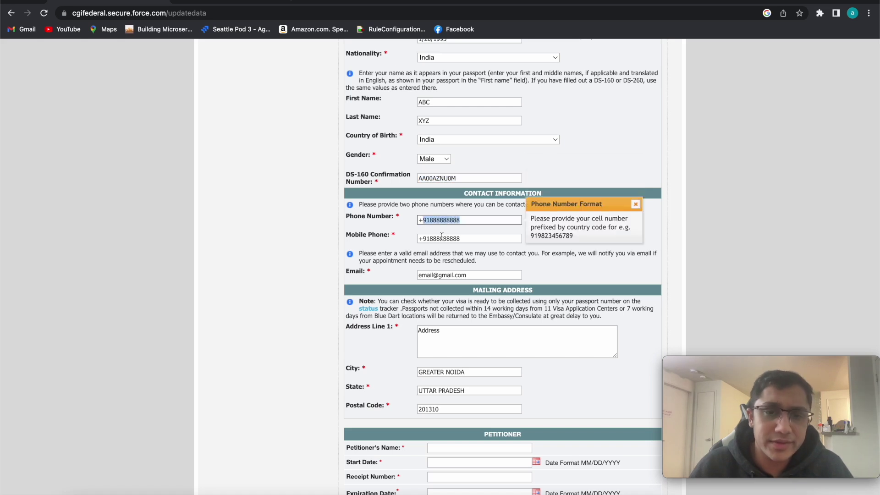
pyautogui.doubleClick(442, 237)
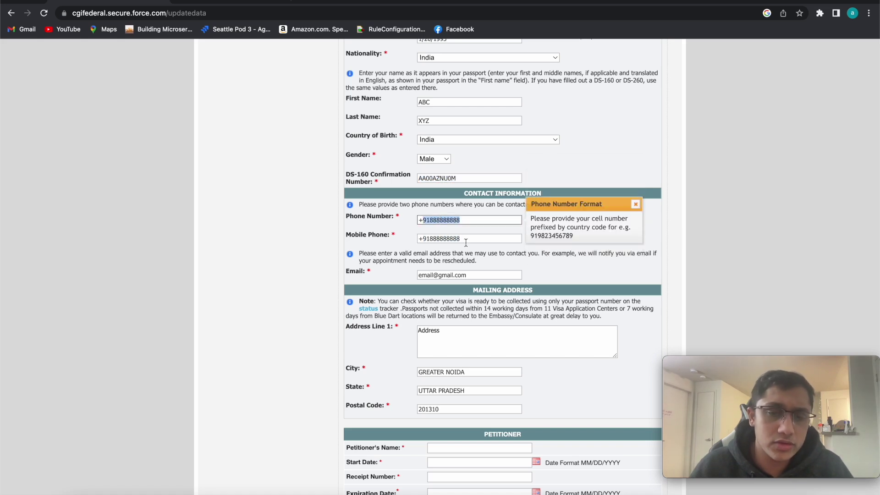
pyautogui.moveTo(465, 242); pyautogui.dragTo(410, 224)
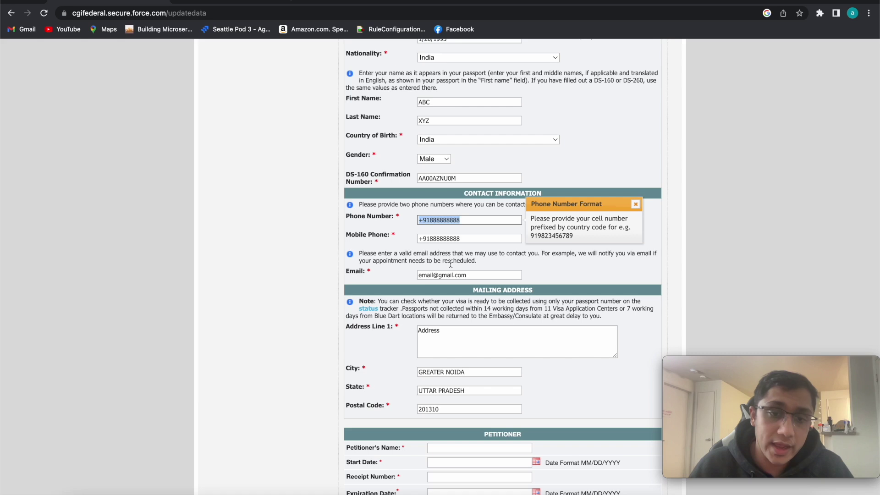
pyautogui.doubleClick(425, 275)
pyautogui.click(465, 274)
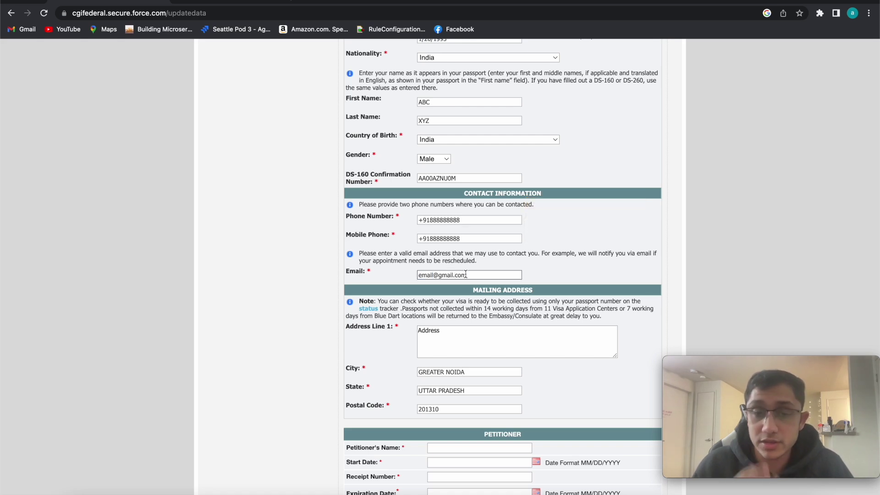
pyautogui.scroll(-1, 465, 275)
pyautogui.scroll(-1, 466, 273)
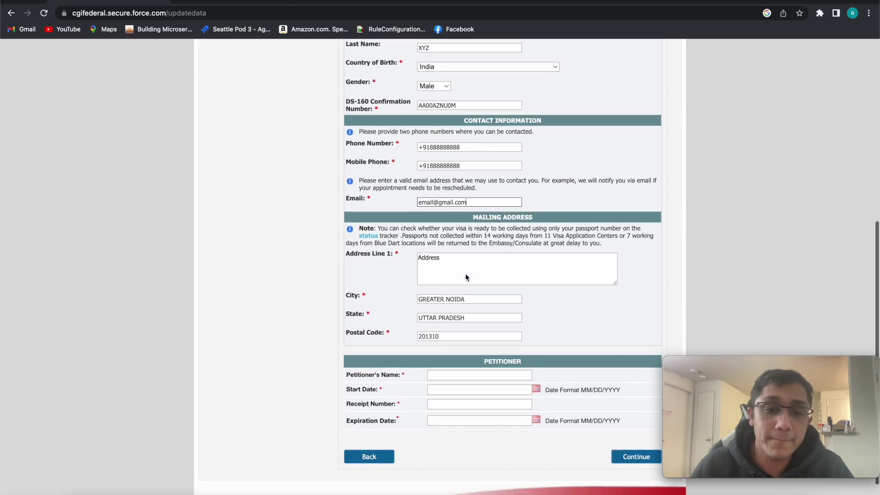
pyautogui.click(460, 263)
pyautogui.doubleClick(448, 261)
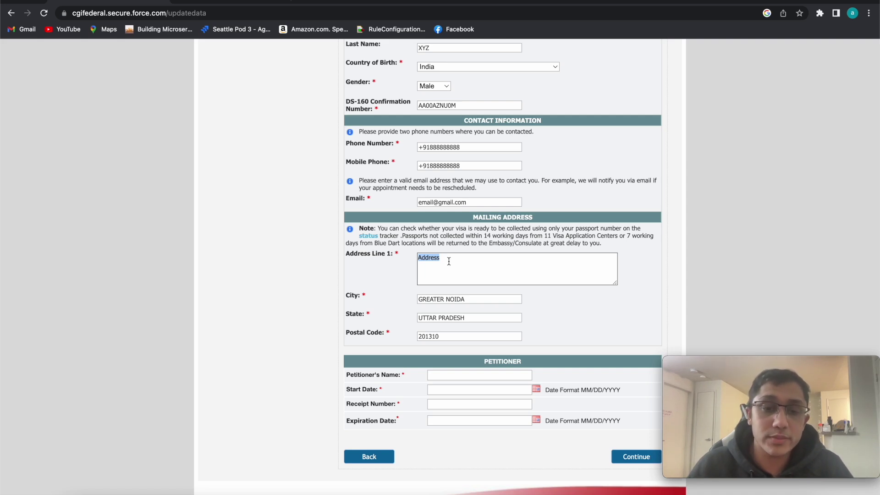
pyautogui.scroll(-1, 467, 298)
pyautogui.click(474, 270)
pyautogui.scroll(-1, 484, 273)
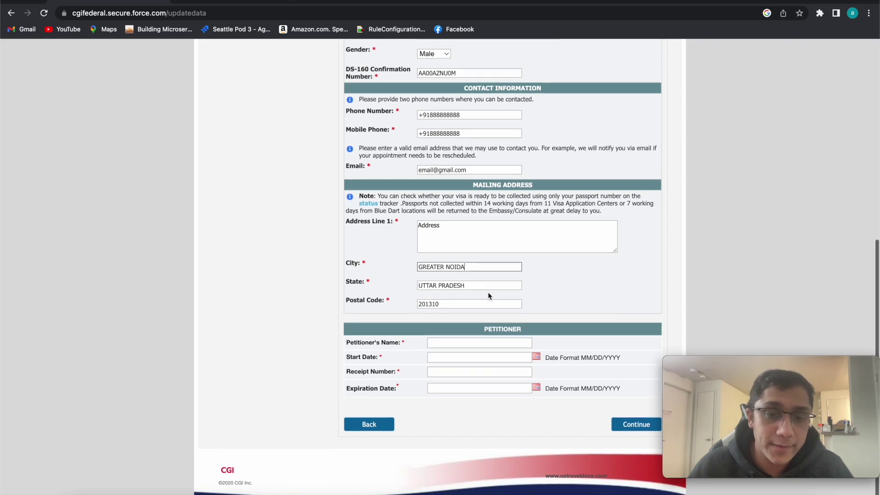
# - Enter Microsoft as the petitioner's name and 01/01/2003 as the petition start date
pyautogui.click(444, 341)
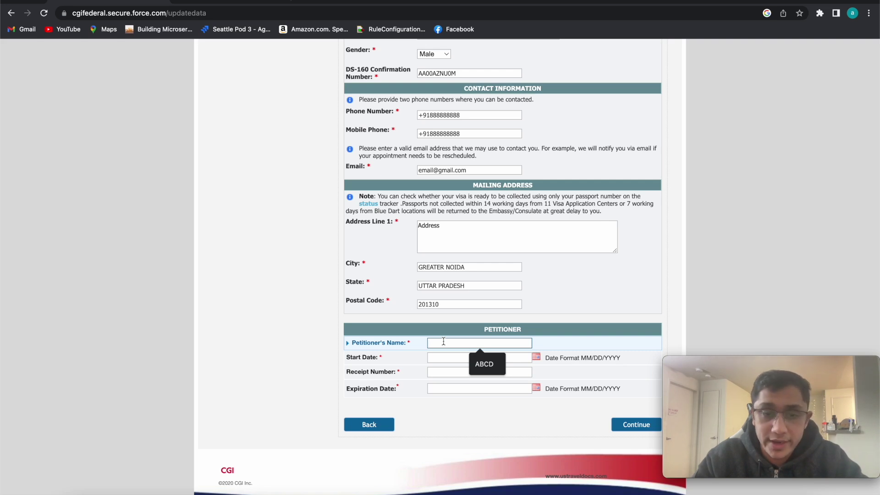
pyautogui.write('Microsoft')
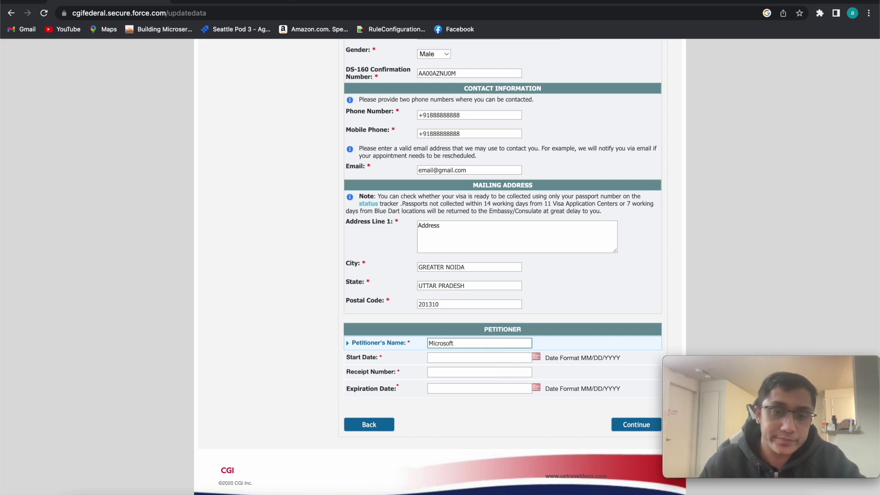
pyautogui.click(465, 356)
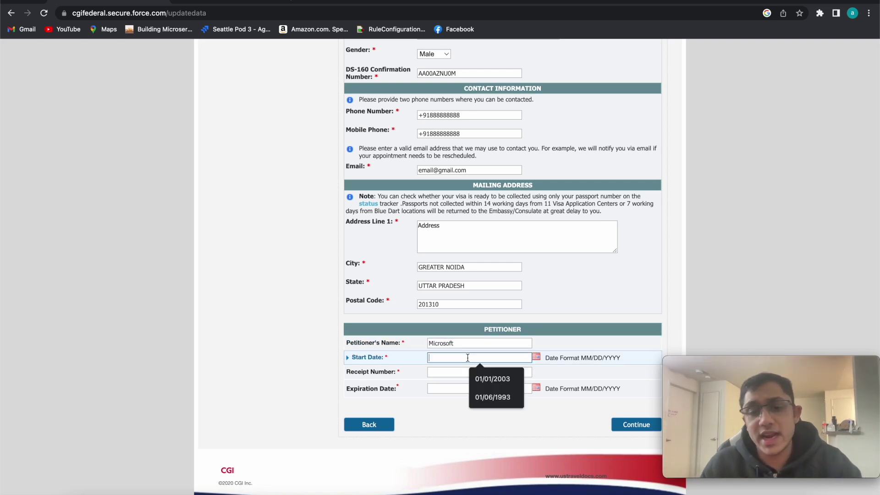
pyautogui.click(497, 377)
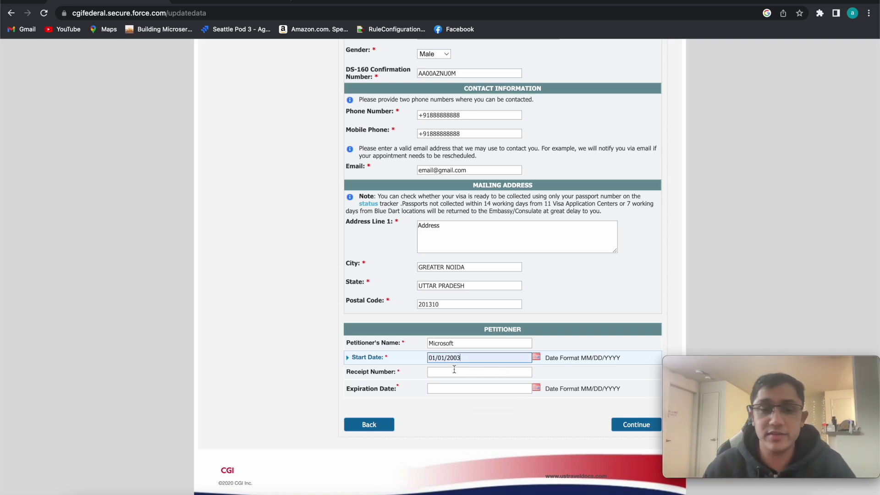
pyautogui.click(458, 347)
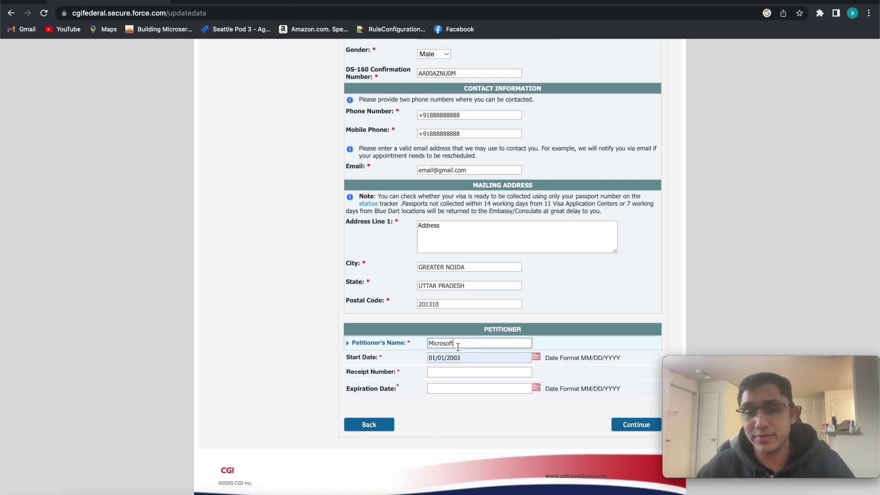
# - Fill in the petition's receipt number with the saved suggestion
pyautogui.click(452, 373)
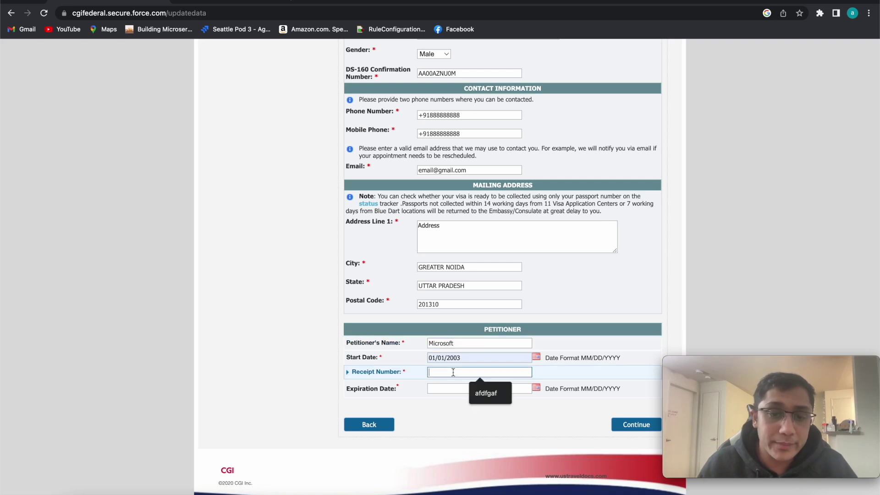
pyautogui.click(484, 394)
pyautogui.click(405, 390)
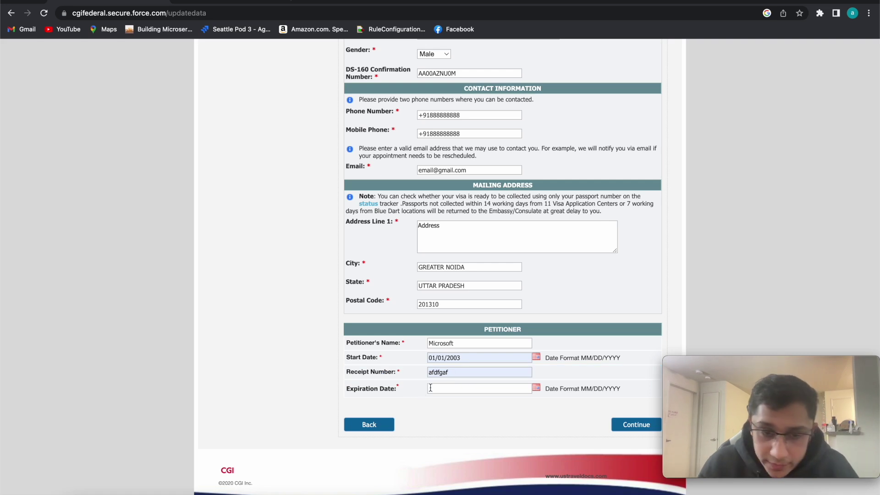
# - Set the petition's expiration date to 01/18/2023 and submit the personal data form
pyautogui.click(516, 389)
pyautogui.click(492, 429)
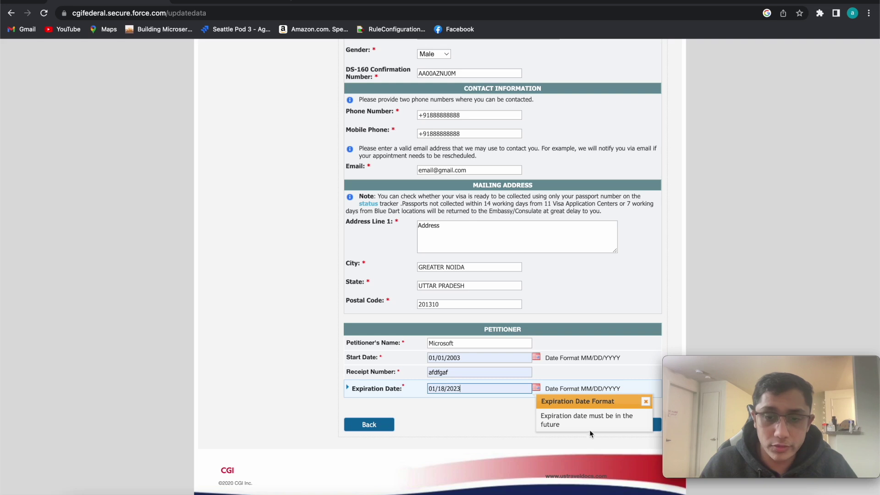
pyautogui.click(644, 402)
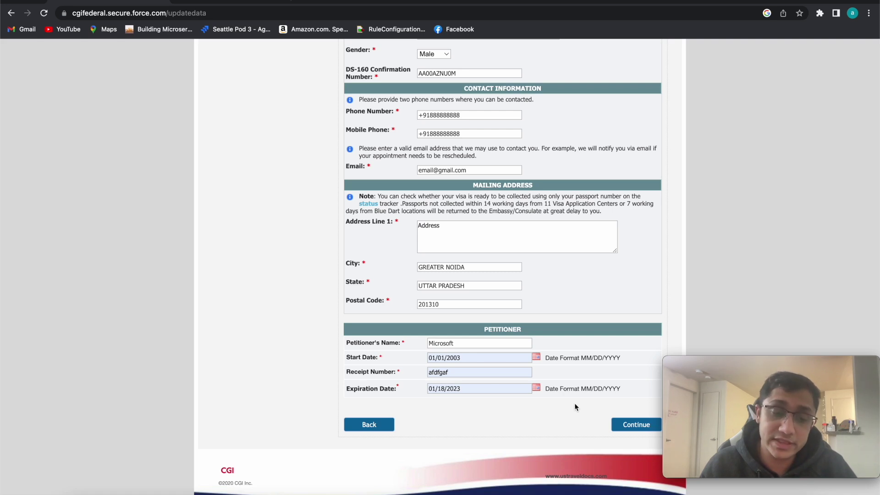
pyautogui.click(628, 426)
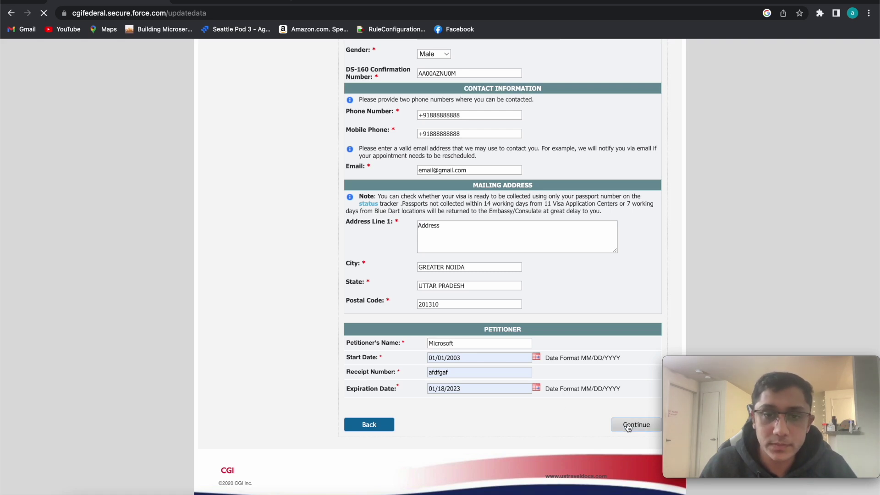
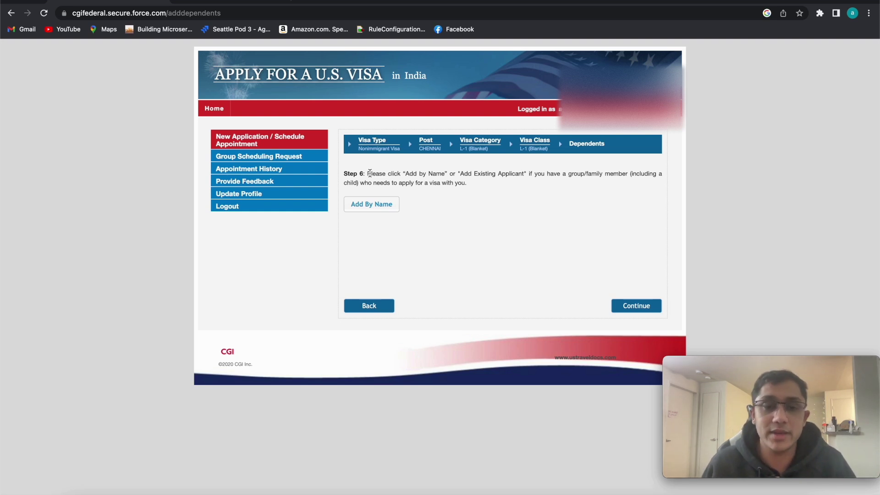
# - Examine the relationship options and required fields for adding a dependent by name, and cancel without saving
pyautogui.click(388, 211)
pyautogui.click(276, 212)
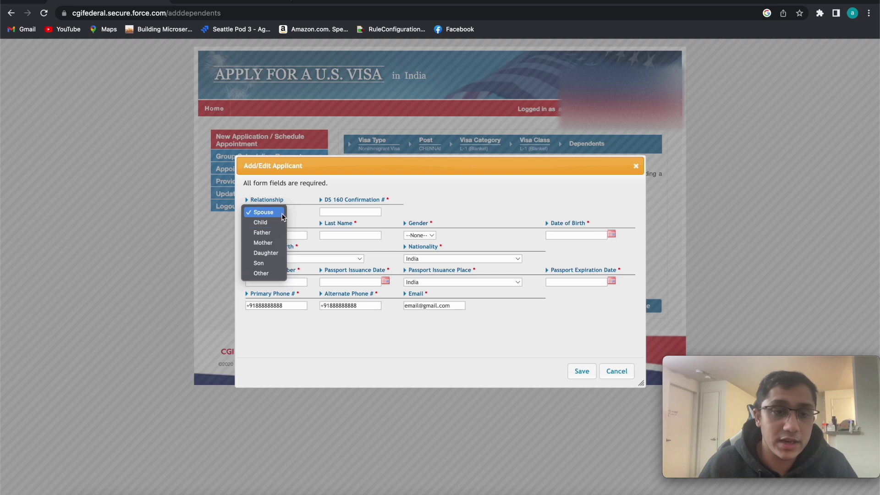
pyautogui.click(302, 212)
pyautogui.click(334, 213)
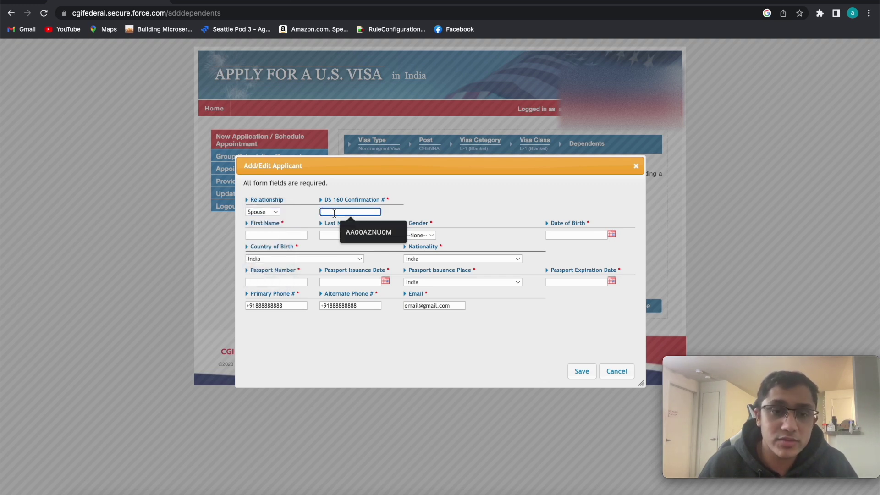
pyautogui.press('Tab')
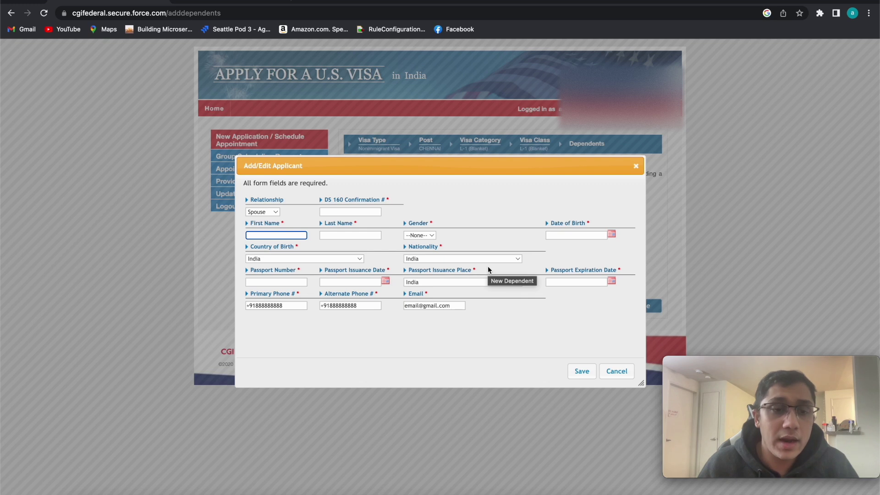
pyautogui.click(368, 235)
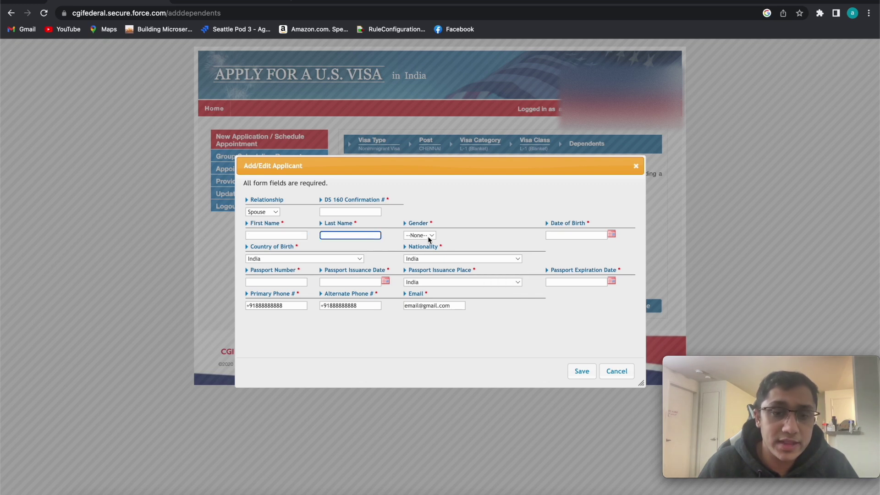
pyautogui.click(457, 242)
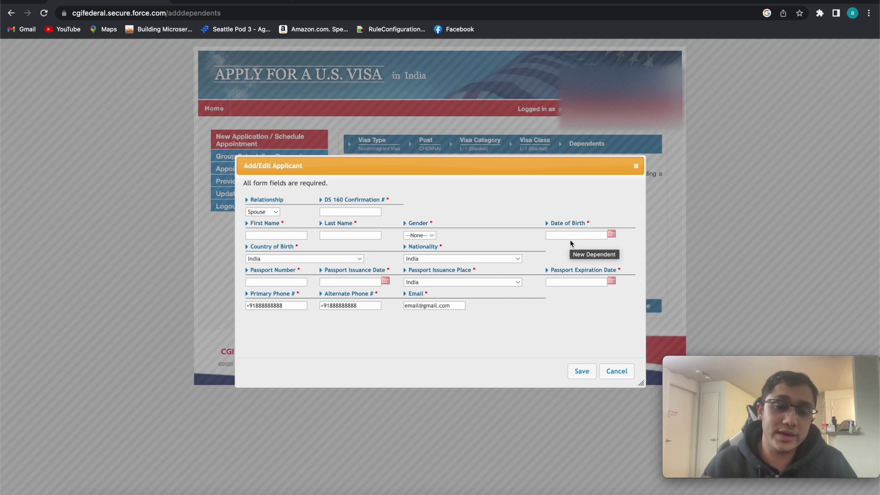
pyautogui.click(615, 376)
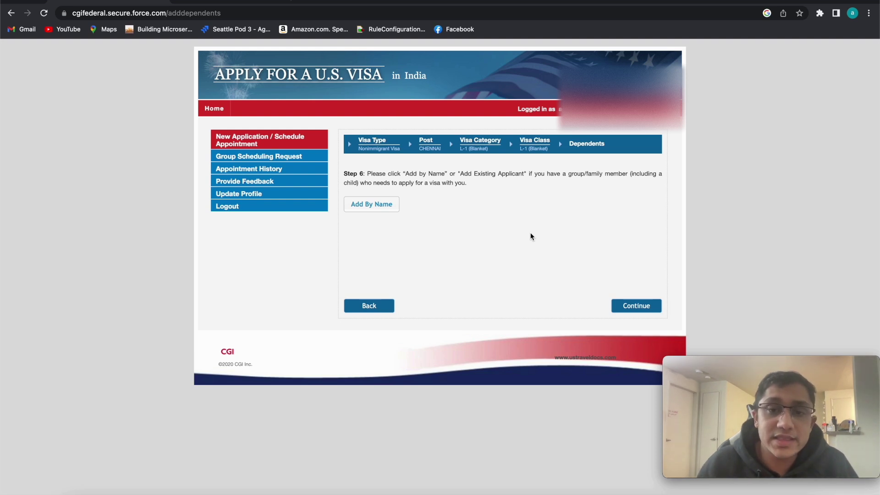
# - Proceed without adding dependents, read the documents required for an L1 blanket visa, and continue
pyautogui.click(625, 306)
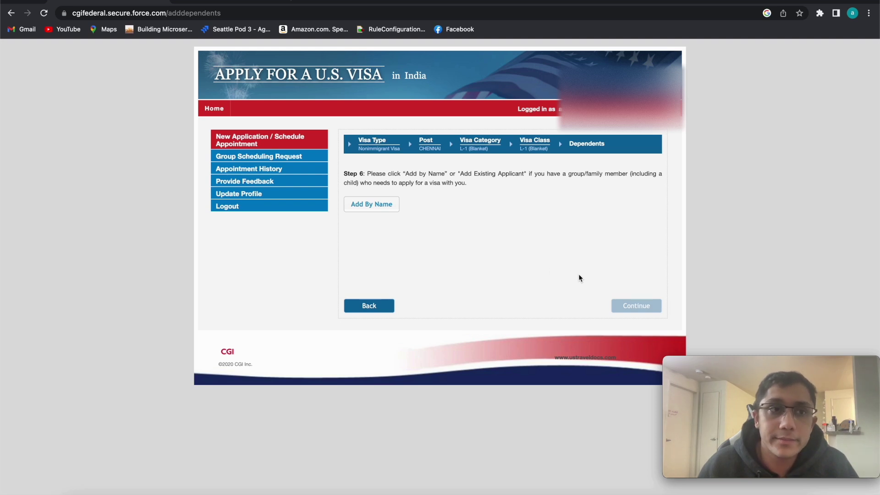
pyautogui.click(623, 307)
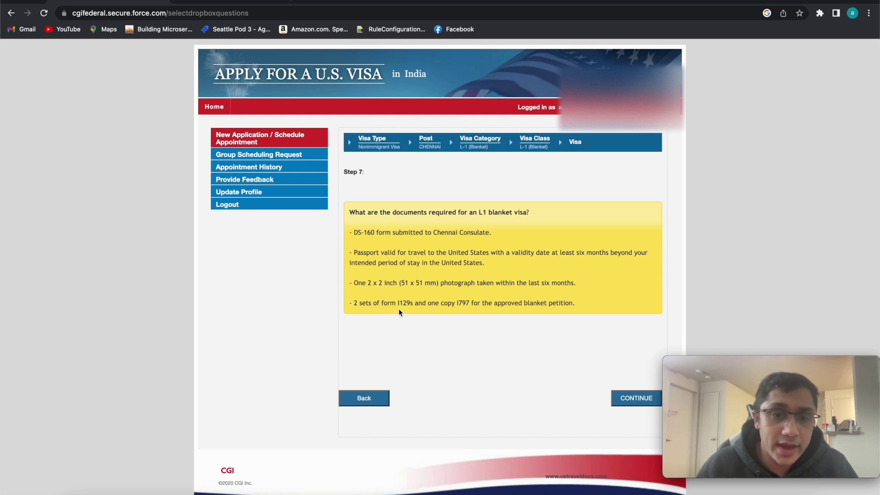
pyautogui.moveTo(353, 301); pyautogui.dragTo(398, 303)
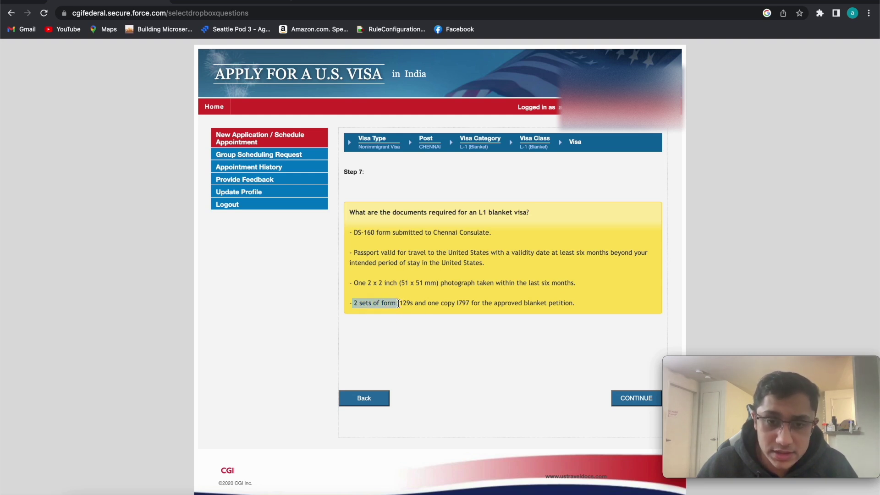
pyautogui.click(411, 312)
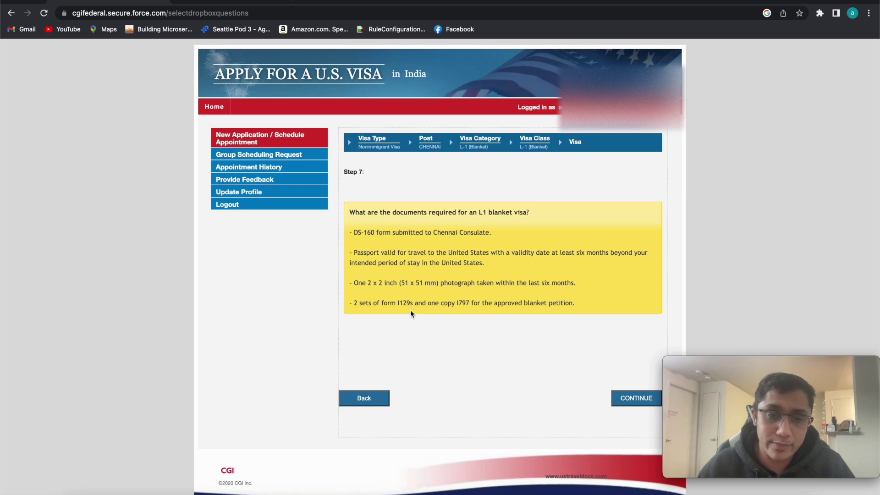
pyautogui.click(629, 401)
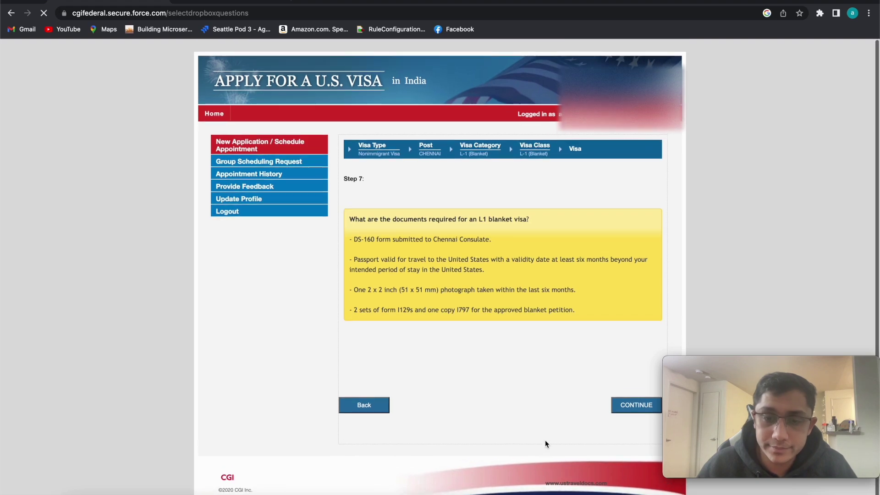
# - Read the additional fees and fee payment options for blanket L applicants, and continue
pyautogui.scroll(-3, 545, 348)
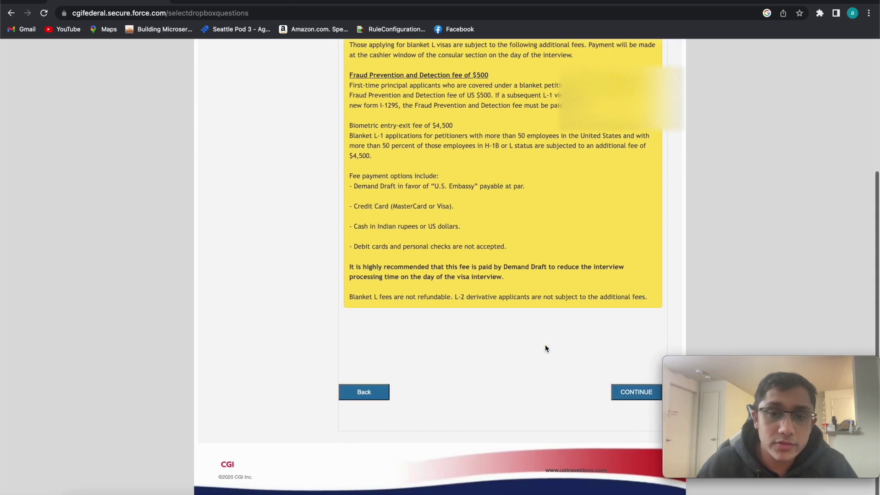
pyautogui.scroll(1, 416, 201)
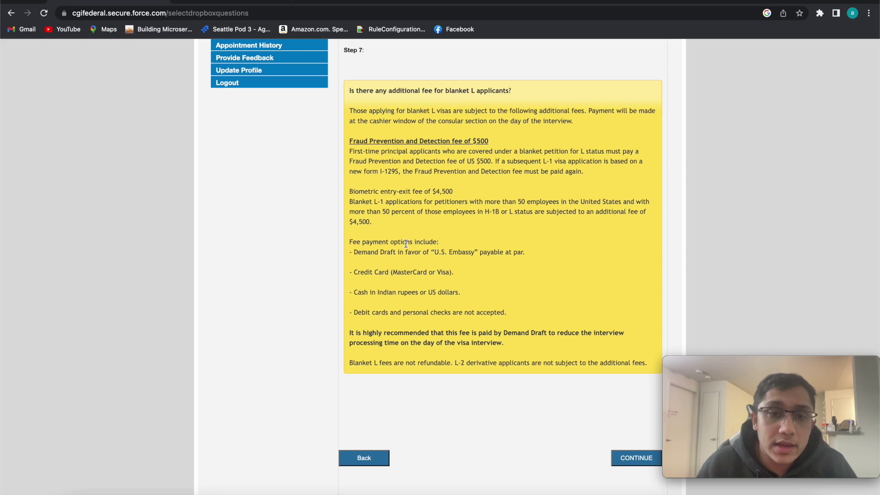
pyautogui.scroll(-1, 405, 243)
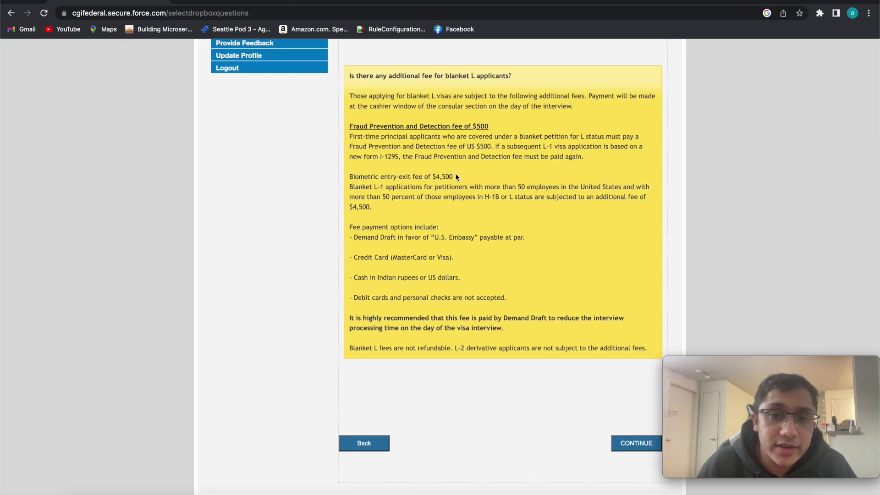
pyautogui.scroll(-1, 385, 224)
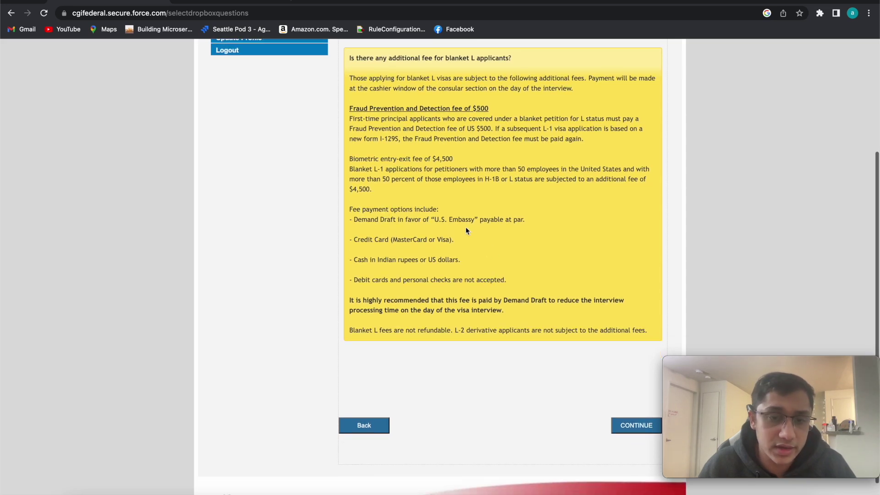
pyautogui.scroll(-2, 493, 339)
pyautogui.click(627, 401)
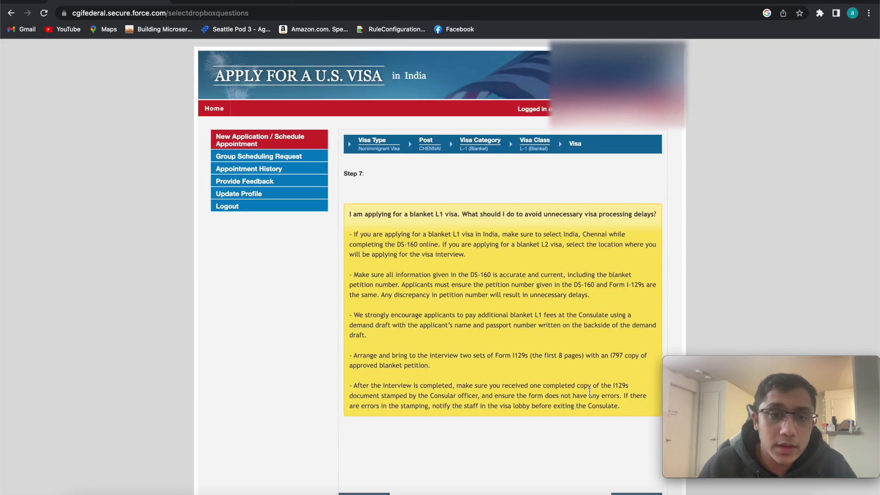
# - Go through the advice on processing delays and children's attendance, and acknowledge the blanket L visa application requirements
pyautogui.scroll(-3, 589, 392)
pyautogui.scroll(-2, 590, 395)
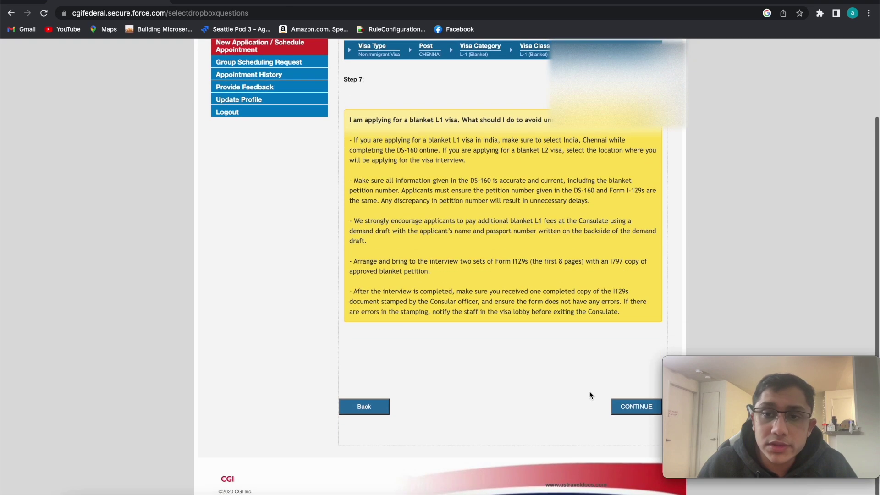
pyautogui.scroll(-1, 590, 361)
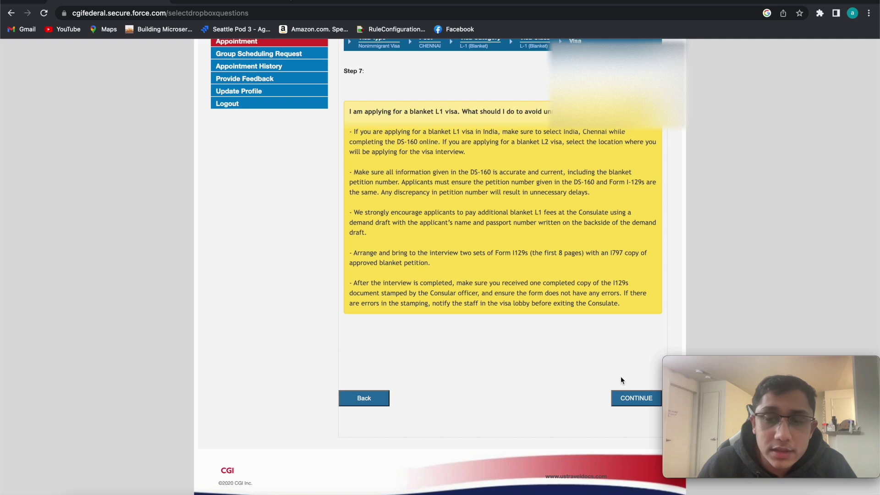
pyautogui.click(635, 396)
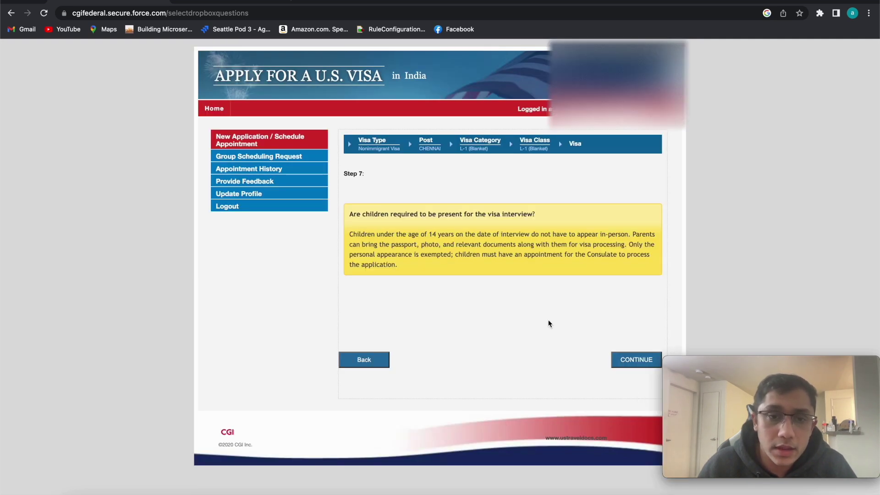
pyautogui.click(624, 362)
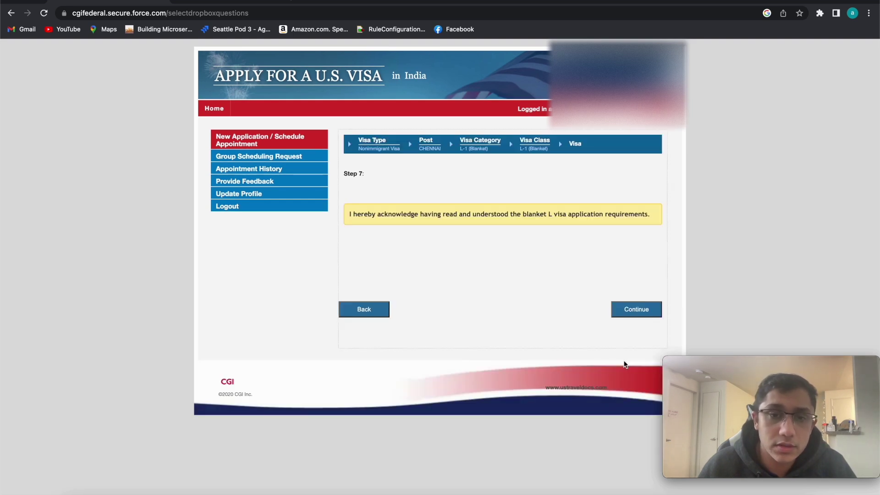
pyautogui.click(639, 313)
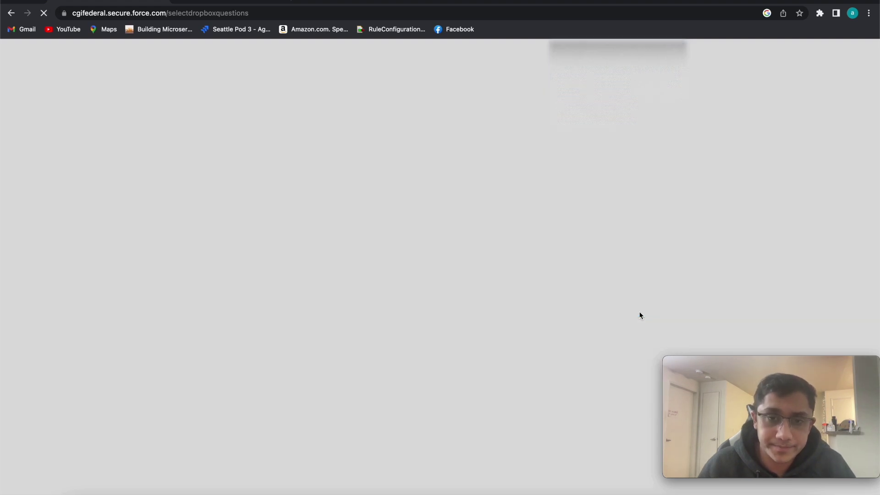
# - Choose Premium Delivery to the prefilled mailing address for the passport and continue to payment
pyautogui.scroll(-5, 552, 310)
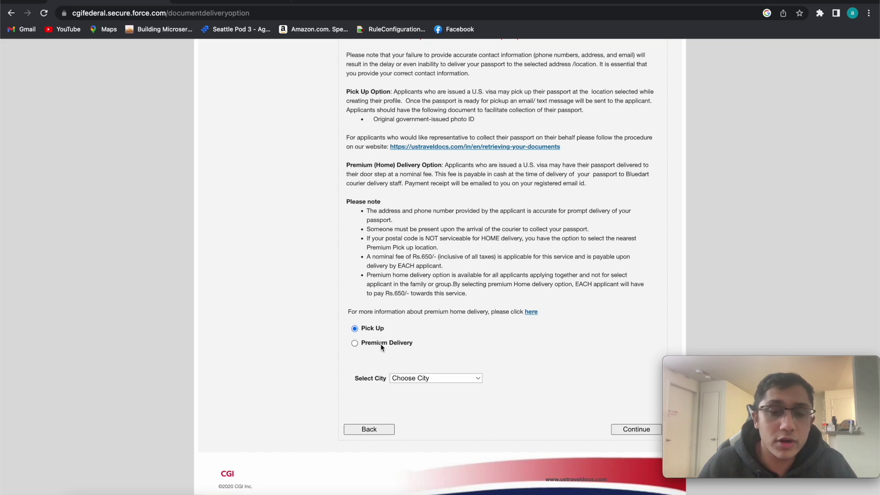
pyautogui.click(381, 345)
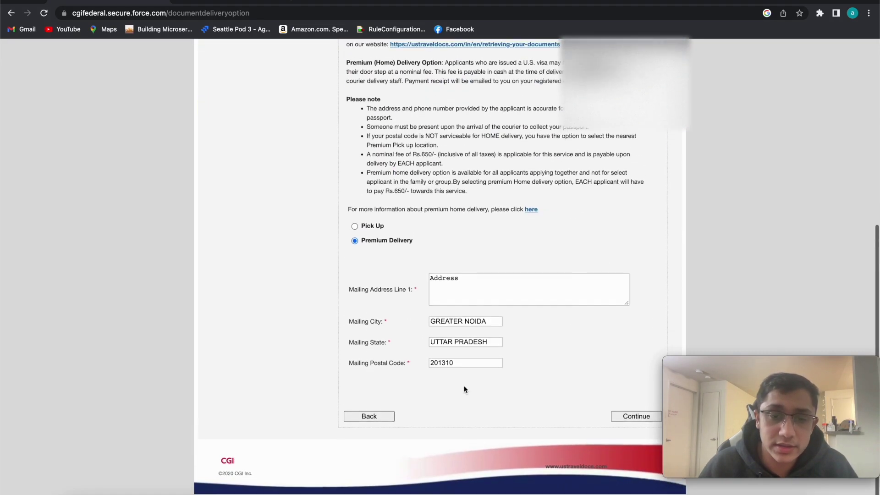
pyautogui.scroll(-7, 434, 263)
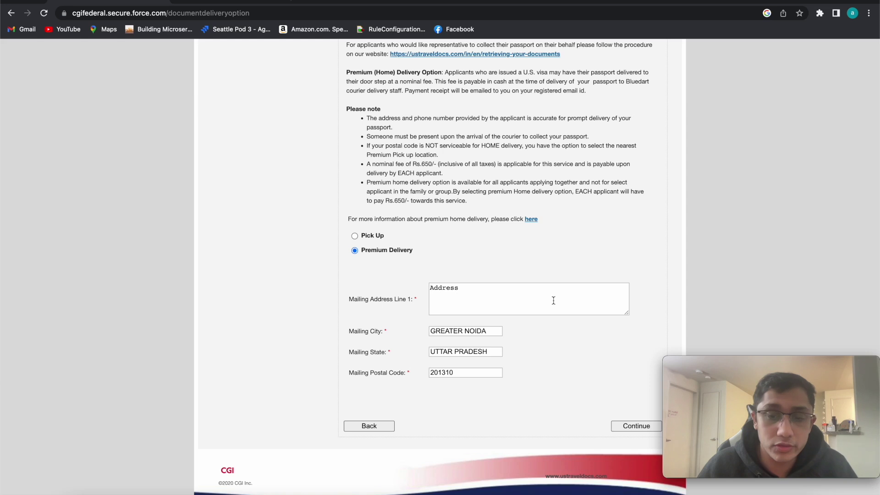
pyautogui.click(625, 424)
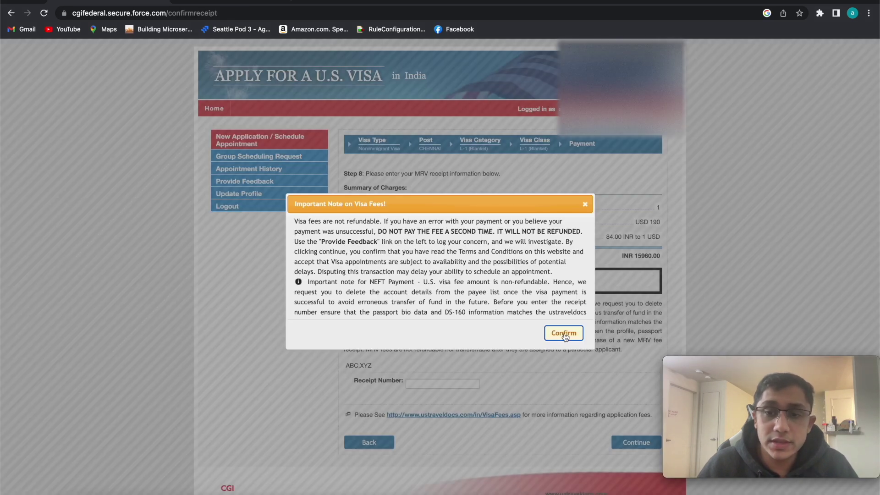
# - Confirm the important note on visa fees and open the NEFT electronic payment instructions from the payment options
pyautogui.click(564, 335)
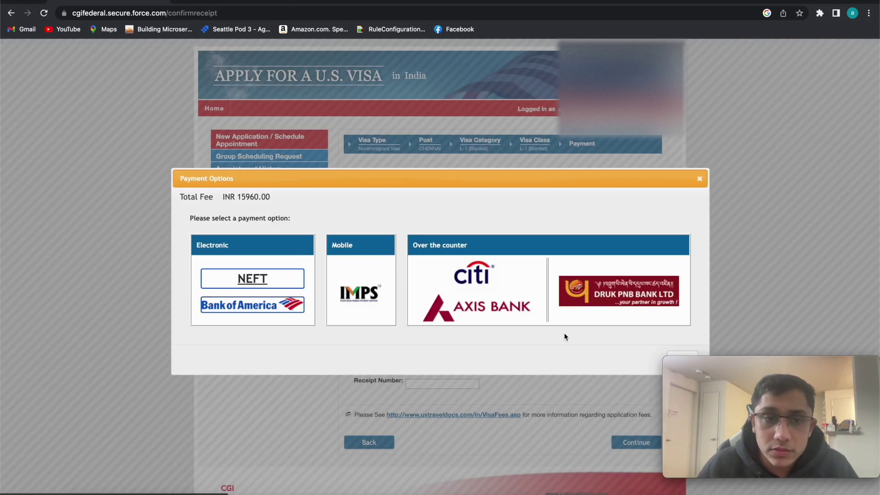
pyautogui.click(700, 180)
pyautogui.scroll(-1, 561, 291)
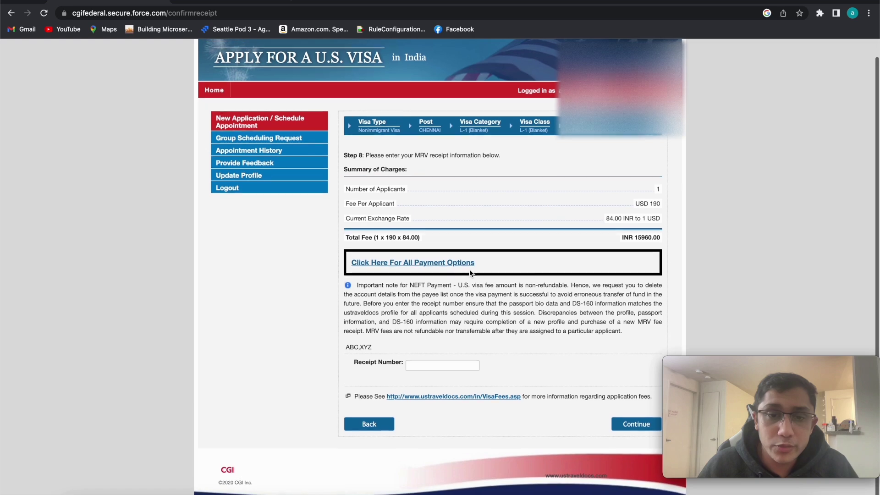
pyautogui.click(467, 264)
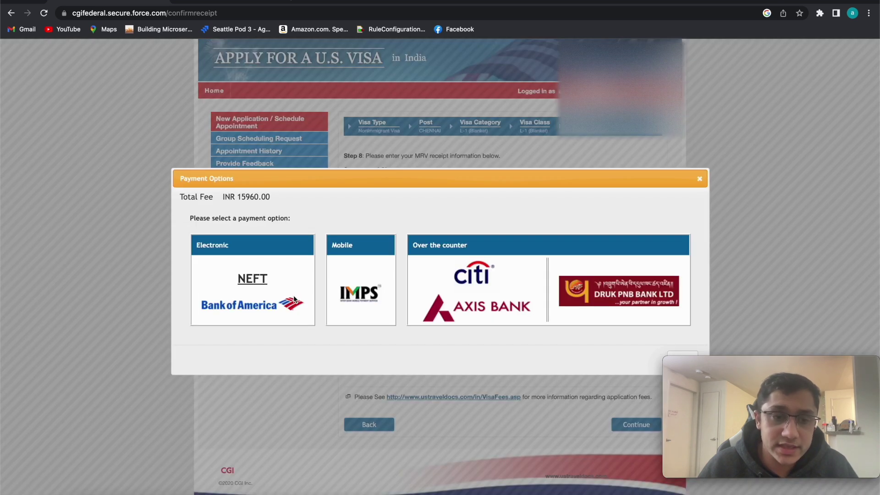
pyautogui.click(264, 287)
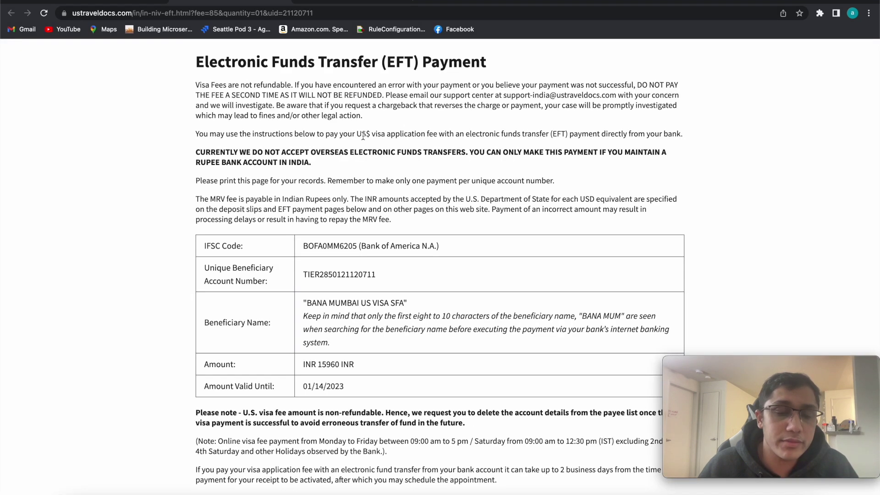
# - Examine the IFSC code in the Electronic Funds Transfer payment details
pyautogui.scroll(-2, 367, 353)
pyautogui.doubleClick(328, 199)
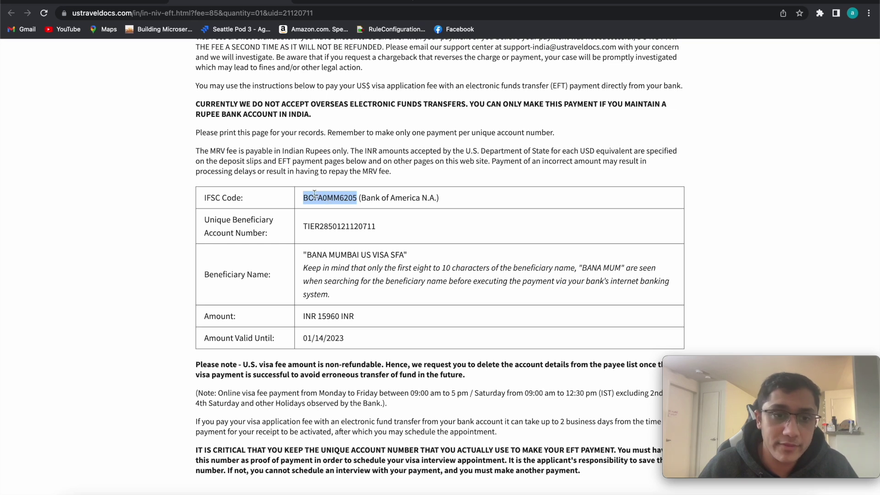
pyautogui.doubleClick(317, 196)
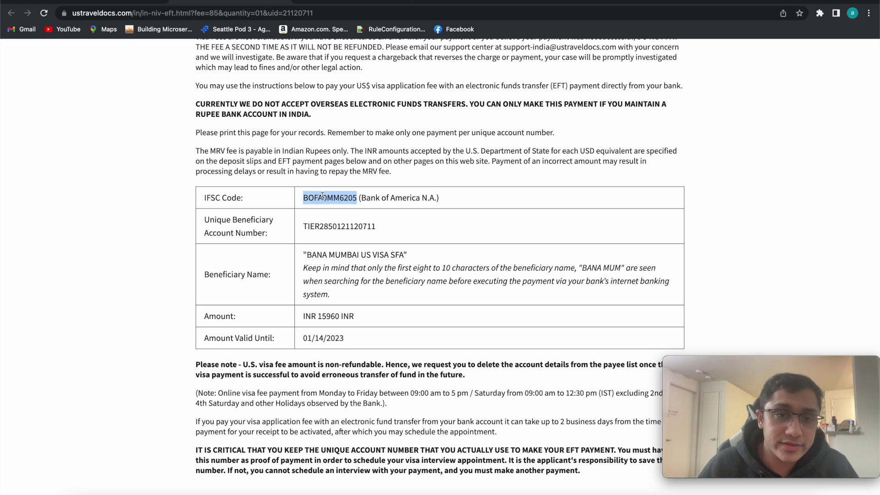
# - Examine the unique beneficiary account number and beneficiary name in the Electronic Funds Transfer payment details
pyautogui.click(309, 227)
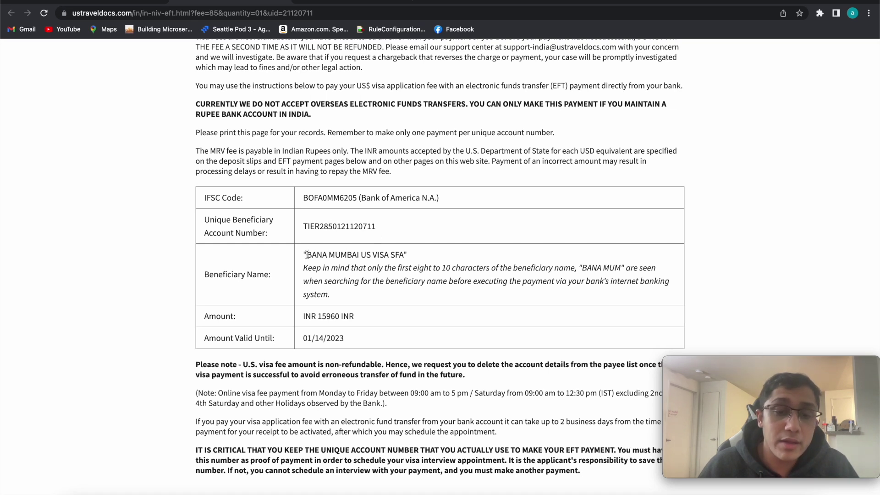
pyautogui.moveTo(306, 254); pyautogui.dragTo(405, 258)
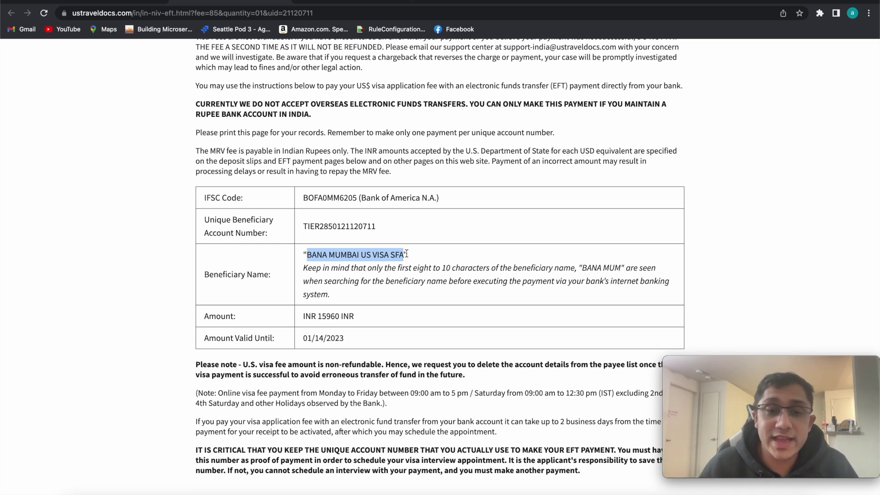
pyautogui.click(401, 256)
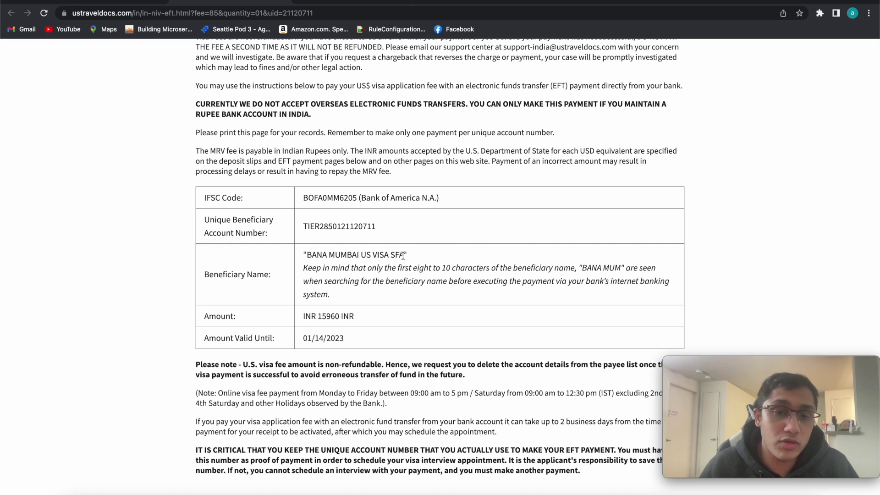
pyautogui.moveTo(304, 254); pyautogui.dragTo(404, 255)
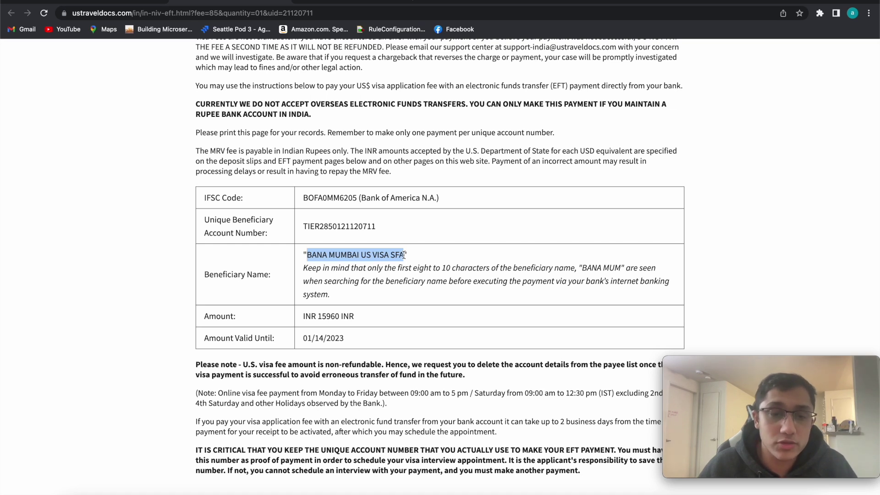
pyautogui.doubleClick(311, 196)
pyautogui.moveTo(303, 254); pyautogui.dragTo(422, 257)
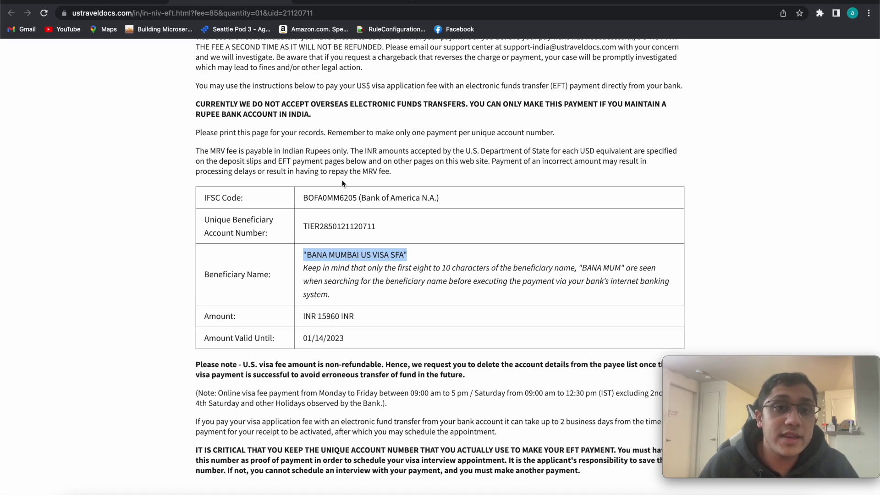
# - Return to the visa payment page, close the payment options, and try continuing with the Receipt Number field left empty
pyautogui.click(155, 4)
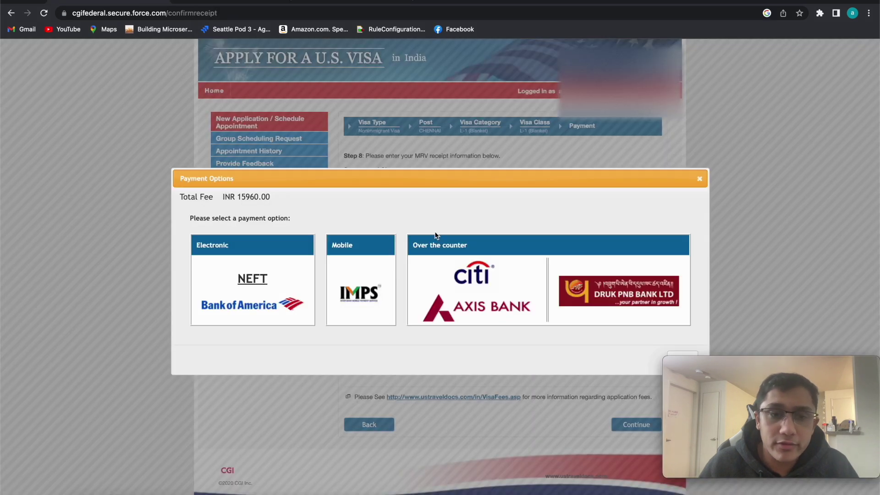
pyautogui.click(698, 180)
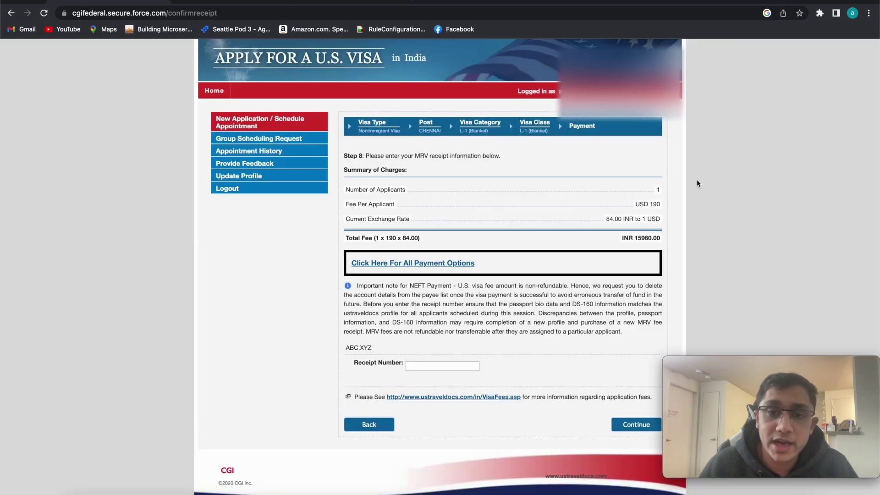
pyautogui.click(440, 367)
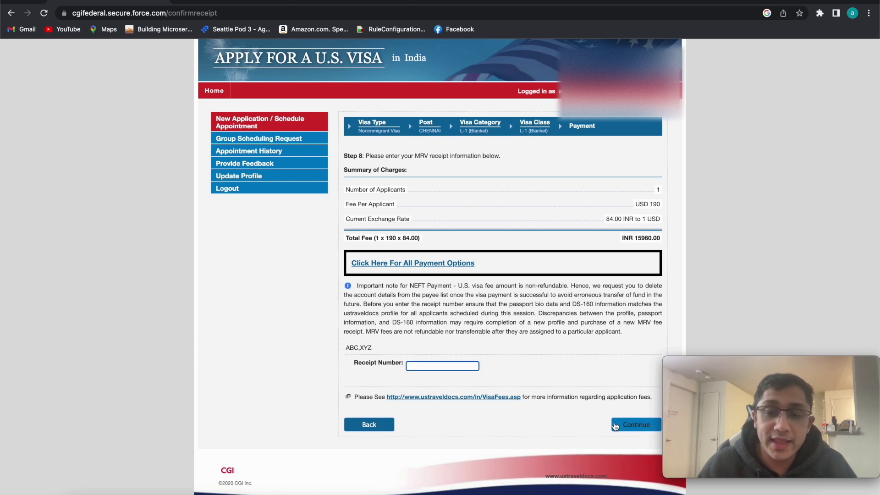
pyautogui.click(640, 428)
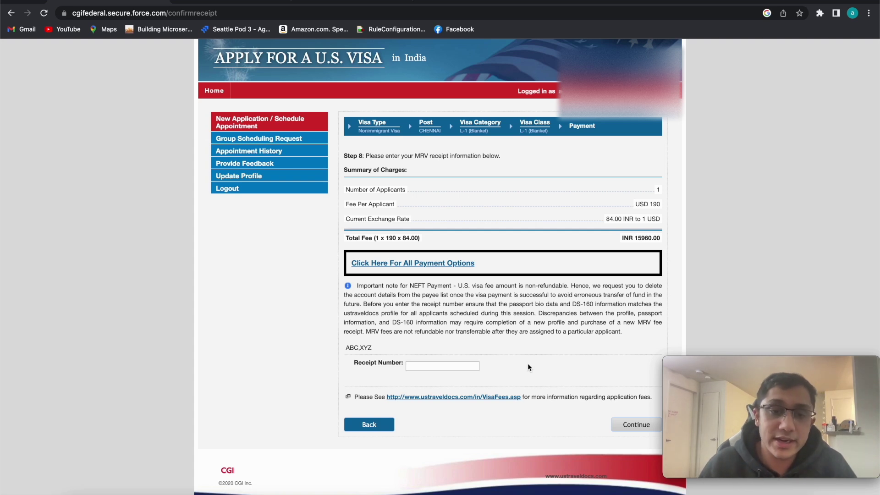
pyautogui.click(464, 369)
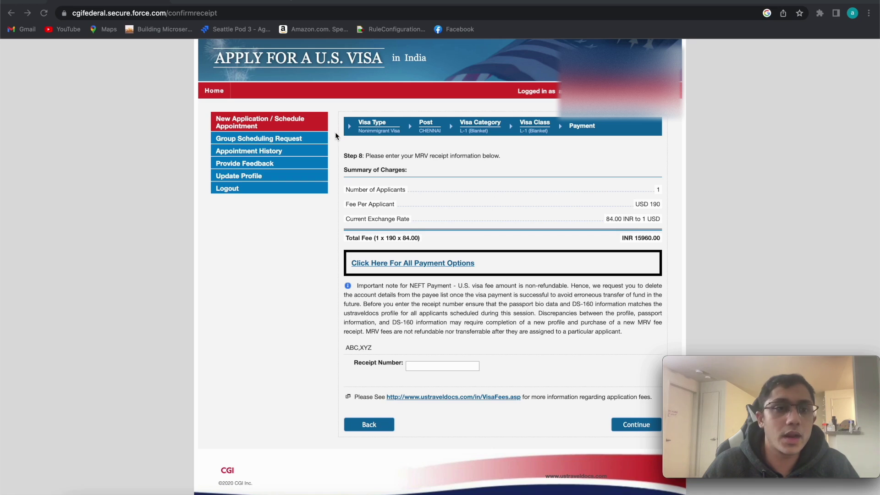
pyautogui.press('super+Tab')
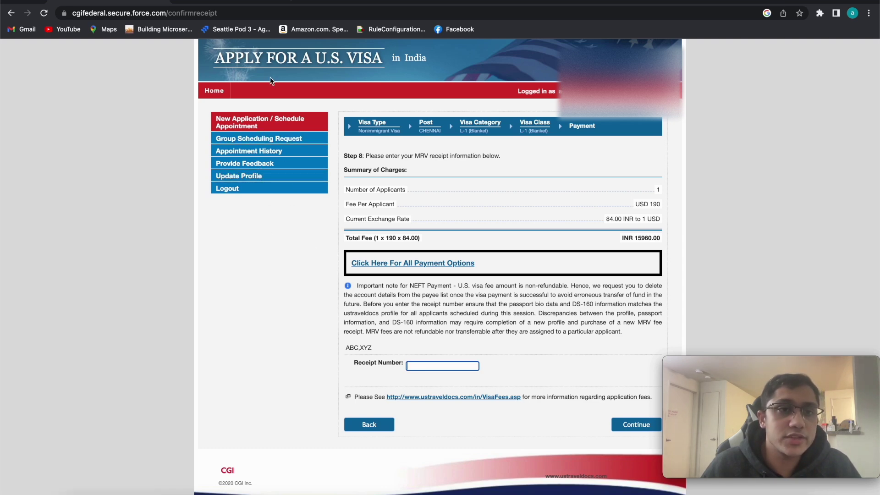
# - Switch to the applicant dashboard holding the New Delhi Business/Tourism B2 application and review its notices and appointment options
pyautogui.click(234, 2)
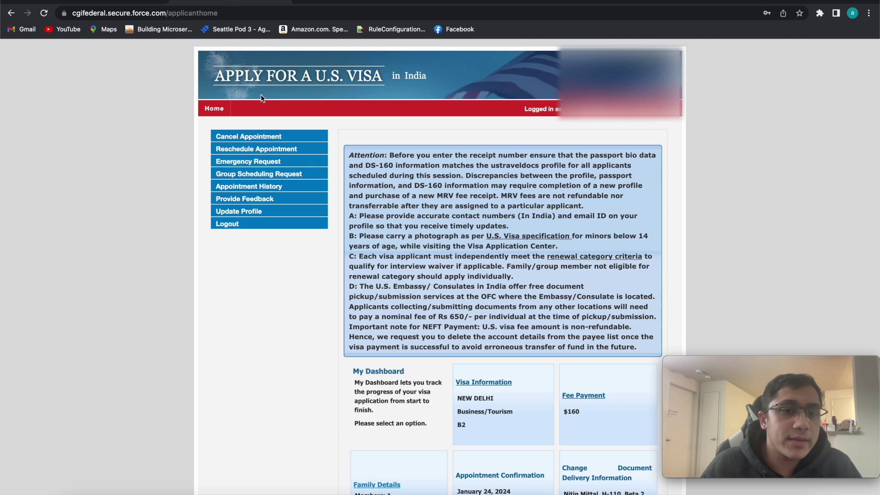
pyautogui.scroll(-1, 355, 224)
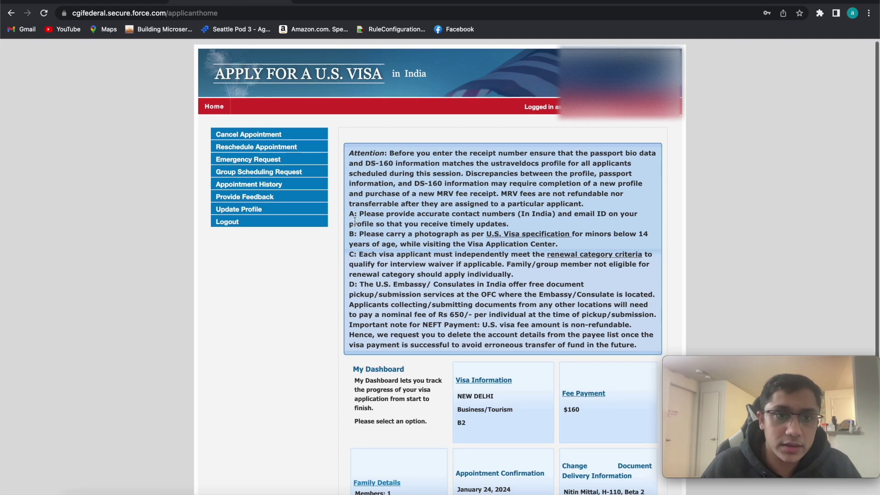
pyautogui.scroll(1, 355, 222)
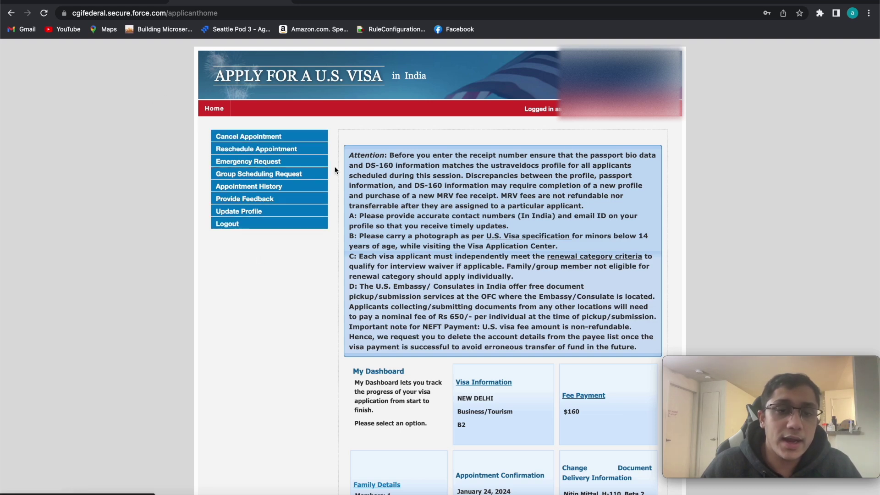
pyautogui.scroll(-1, 454, 347)
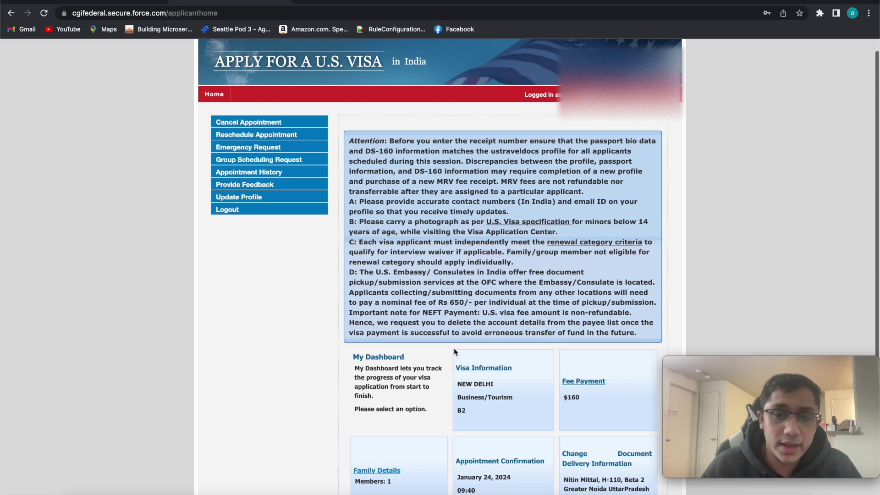
pyautogui.scroll(1, 454, 348)
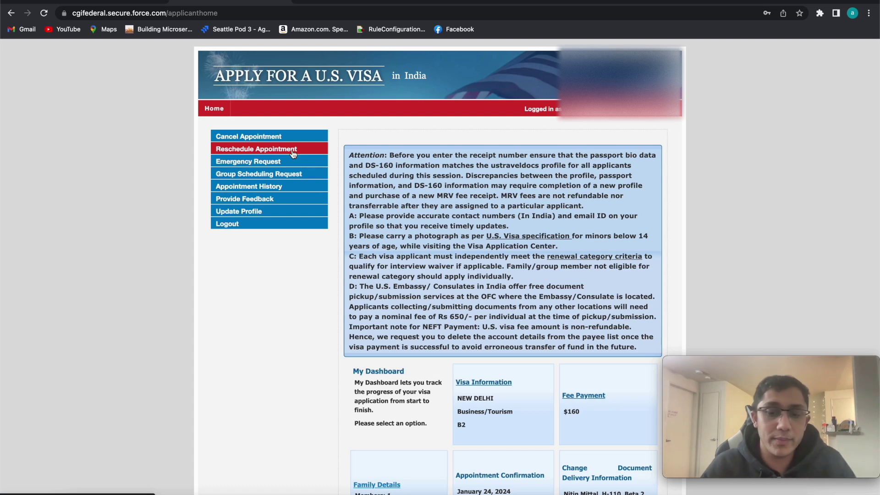
# - Start rescheduling the existing appointment and submit the captcha characters for the OFC appointment page
pyautogui.click(293, 152)
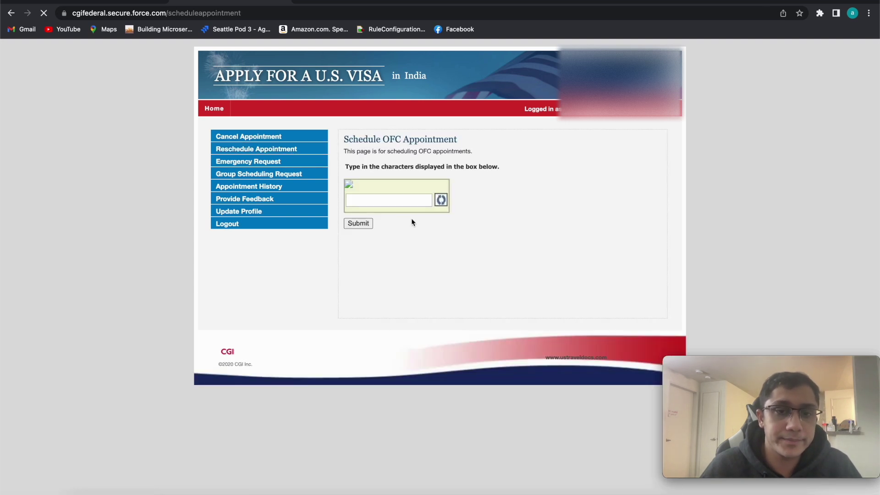
pyautogui.click(412, 228)
pyautogui.write('oxbst')
pyautogui.press('Return')
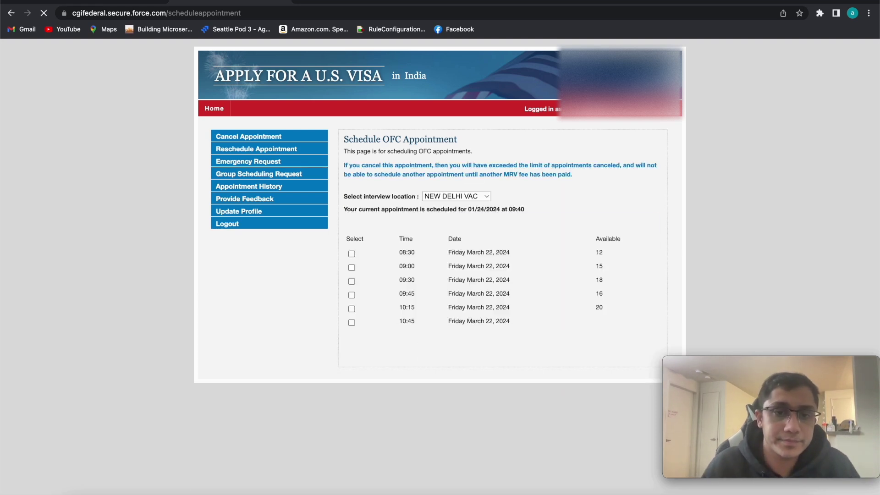
# - Try CHENNAI VAC as the OFC interview location and select the 15:30 slot on Wednesday March 8, 2023
pyautogui.scroll(-1, 434, 310)
pyautogui.scroll(-1, 434, 311)
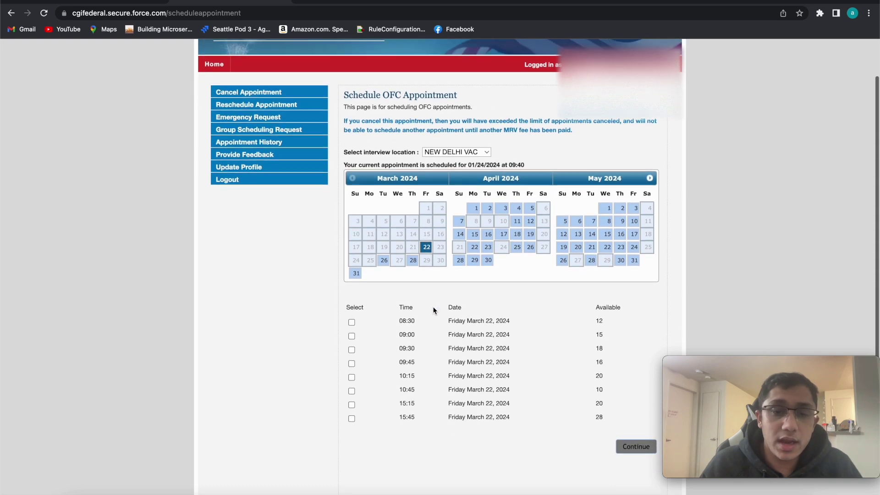
pyautogui.click(454, 153)
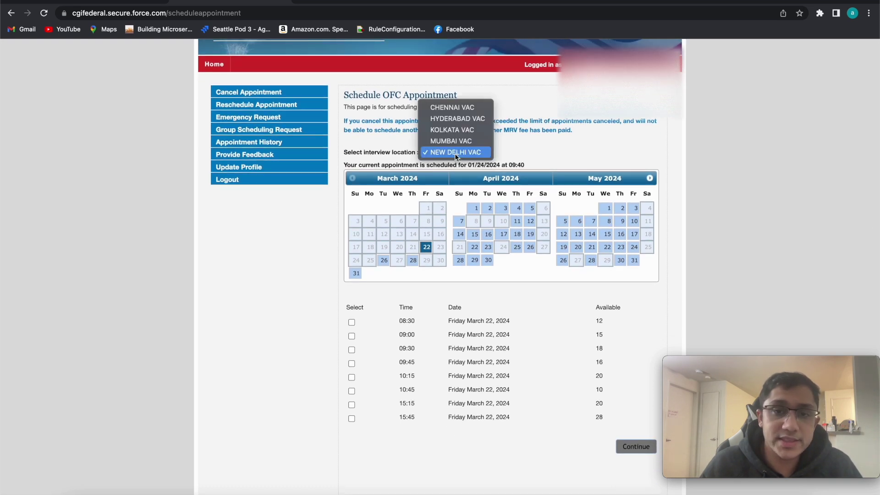
pyautogui.click(453, 108)
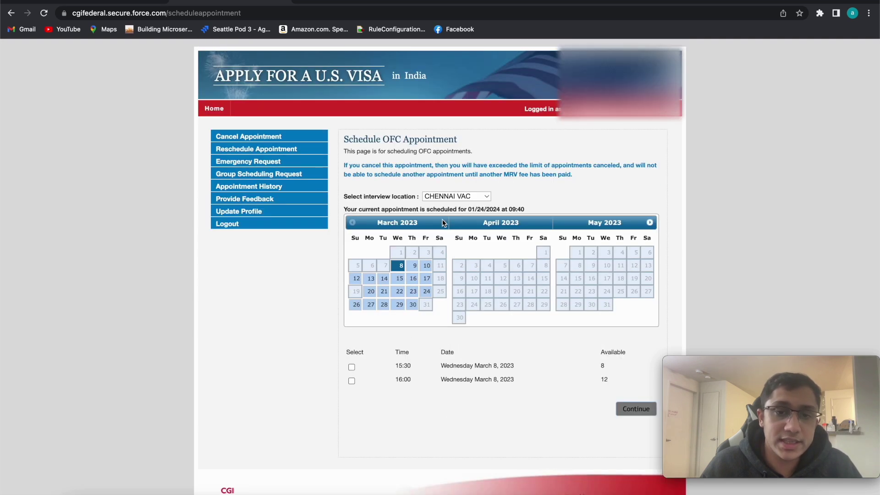
pyautogui.scroll(-1, 499, 194)
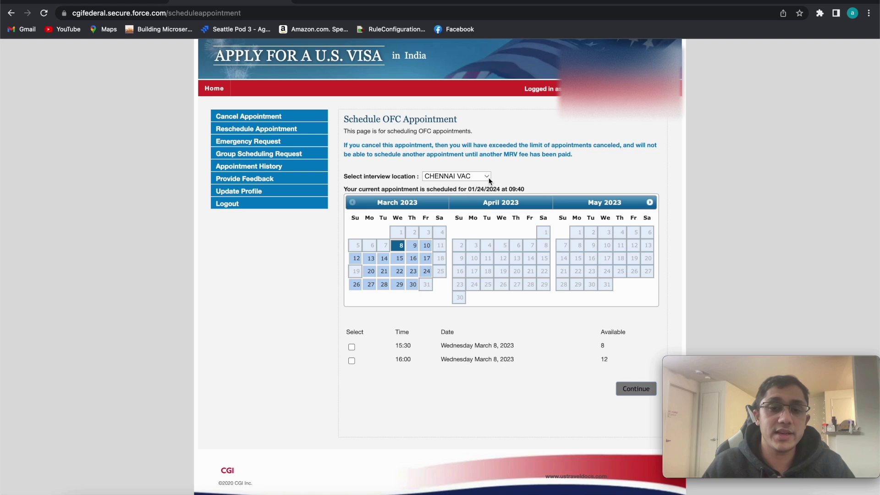
pyautogui.click(487, 177)
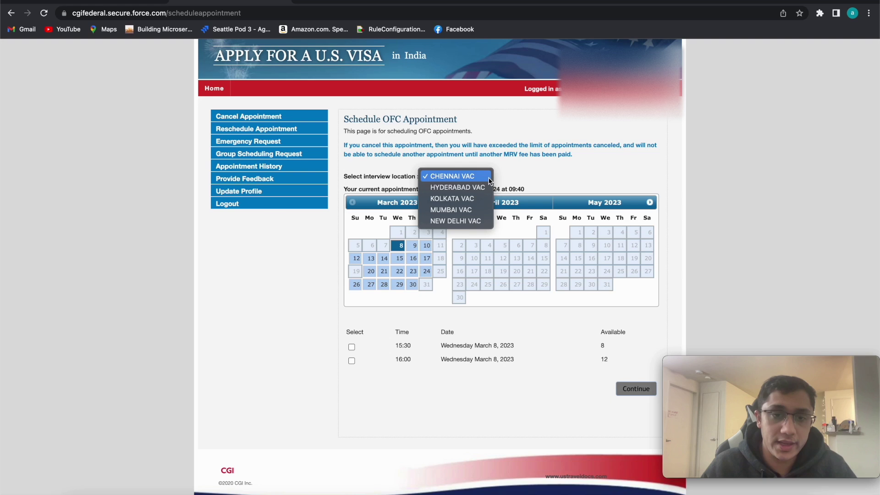
pyautogui.click(393, 308)
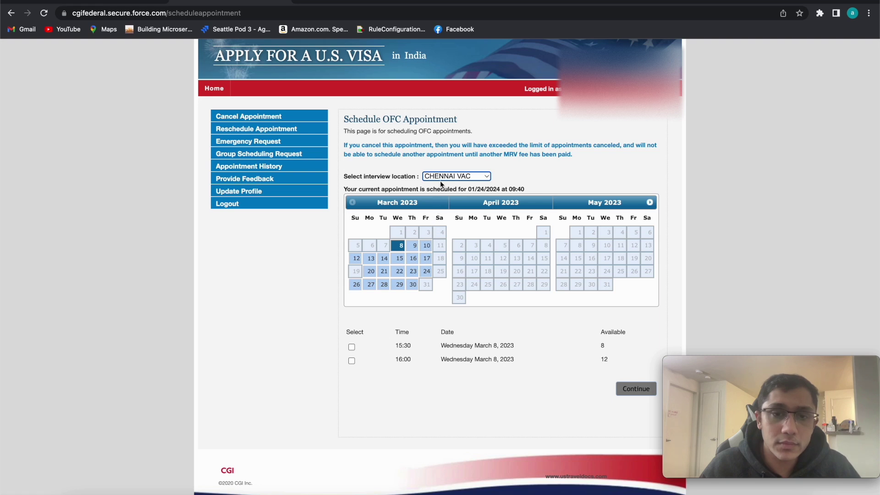
pyautogui.click(351, 347)
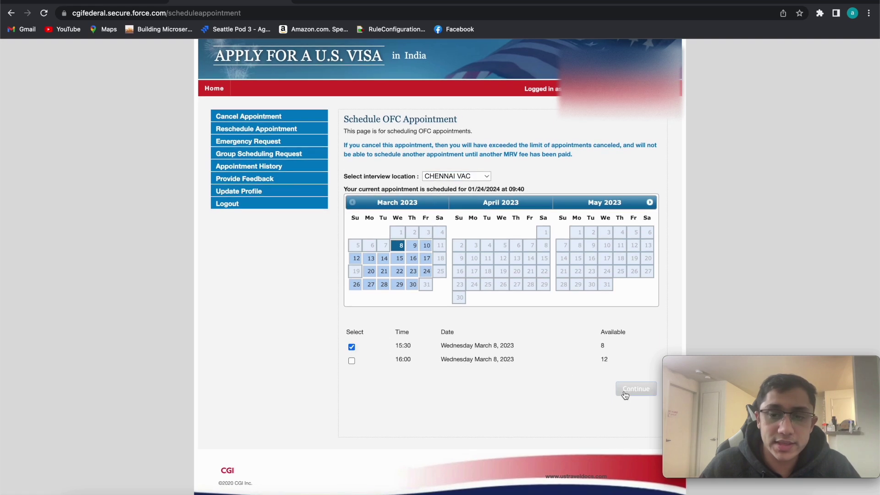
# - Set the OFC interview location to NEW DELHI VAC, select the 09:45 slot on Friday March 22, 2024, and continue
pyautogui.click(440, 177)
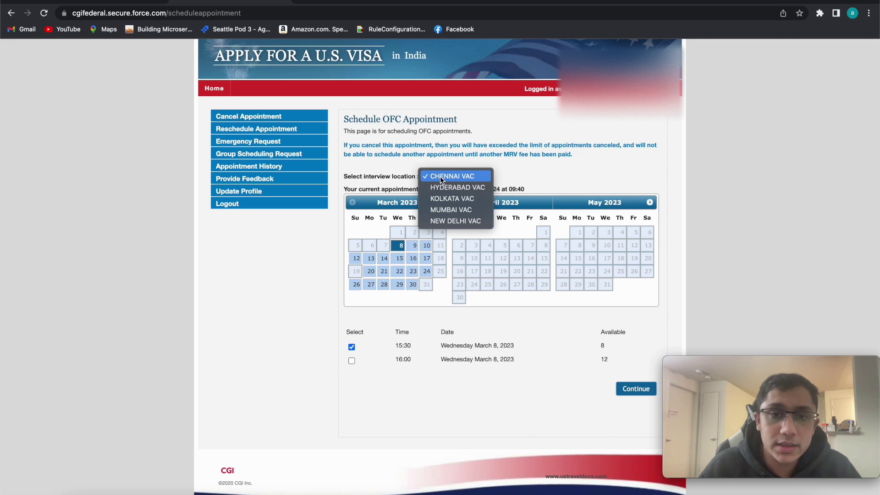
pyautogui.click(458, 221)
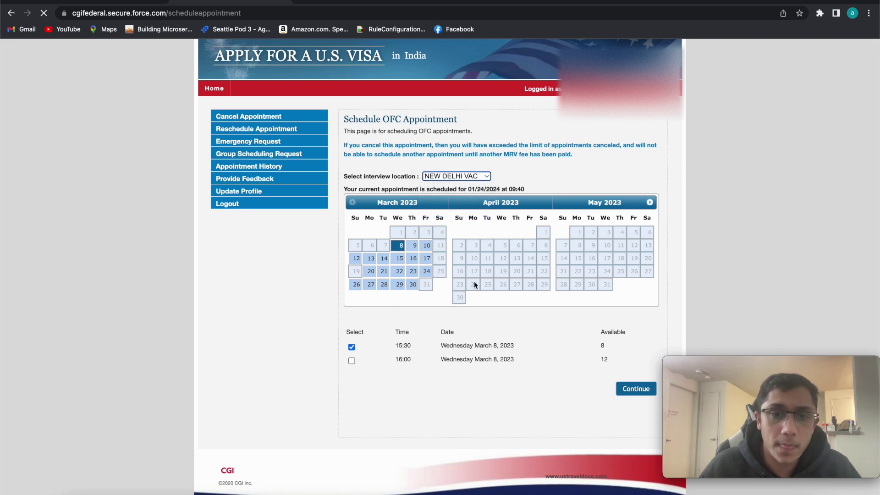
pyautogui.scroll(-1, 441, 266)
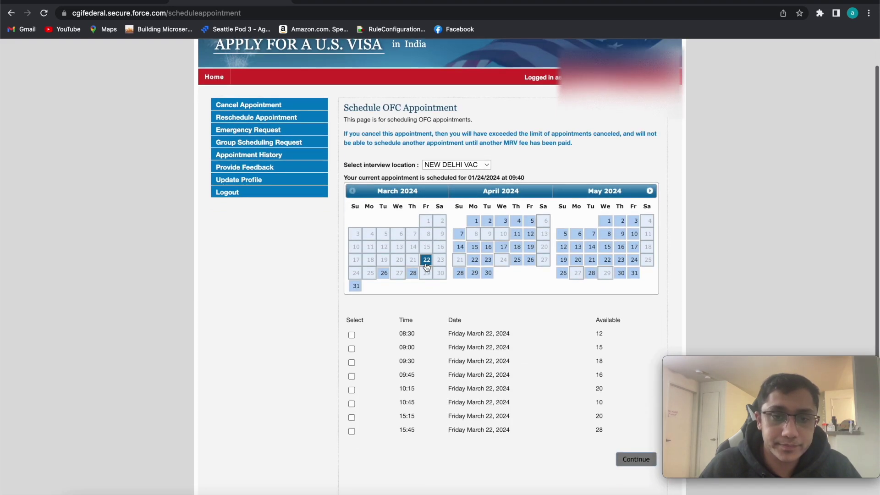
pyautogui.click(351, 376)
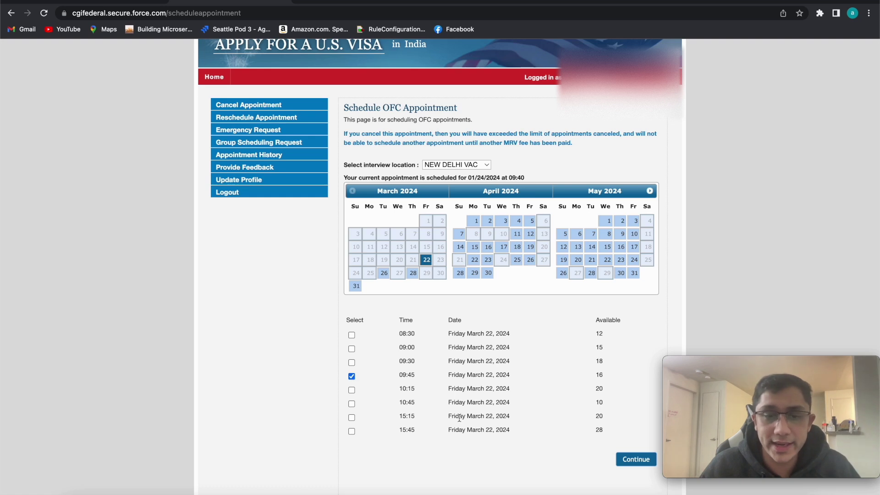
pyautogui.scroll(-1, 602, 437)
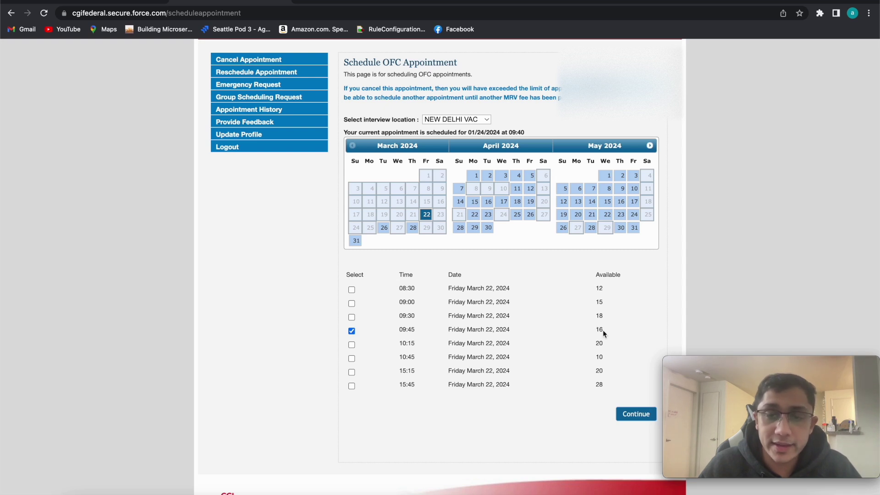
pyautogui.scroll(-1, 603, 329)
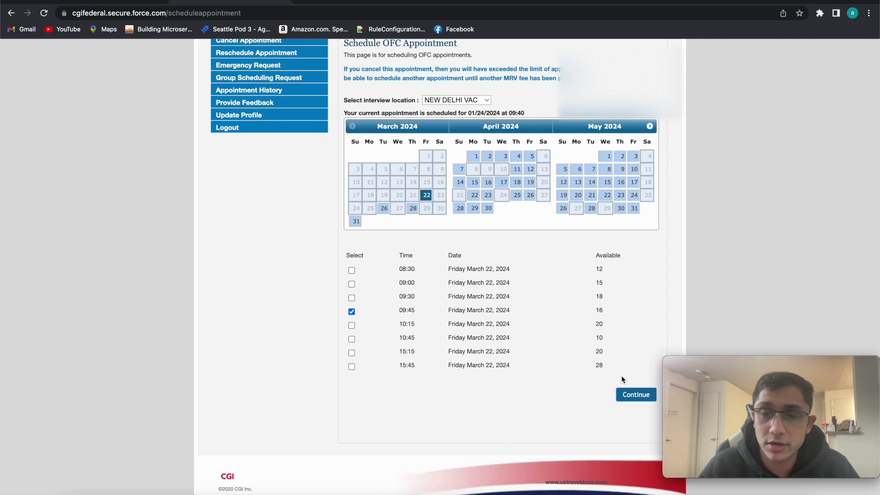
pyautogui.click(628, 393)
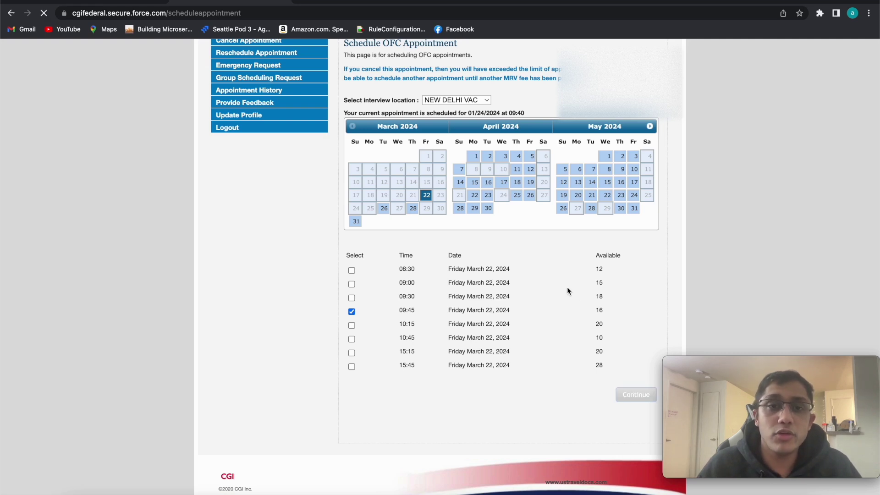
# - Submit the captcha characters to open the available dates for the consular appointment
pyautogui.scroll(1, 540, 246)
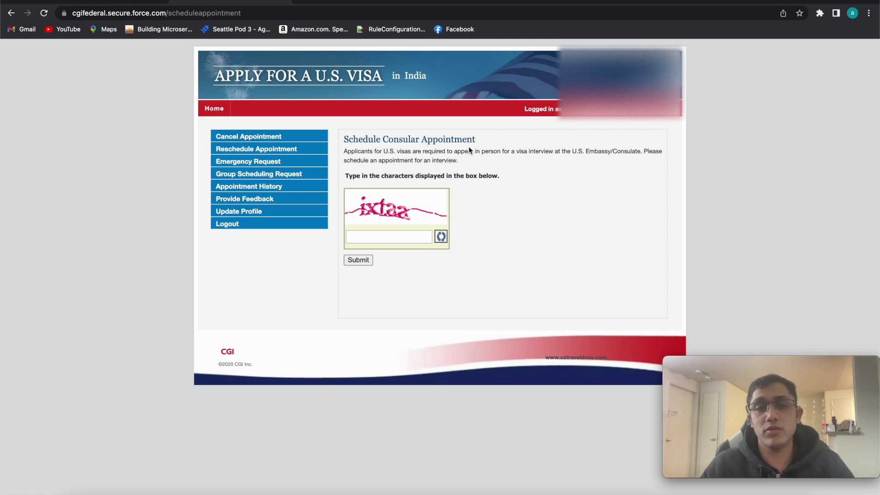
pyautogui.click(367, 238)
pyautogui.write('ix')
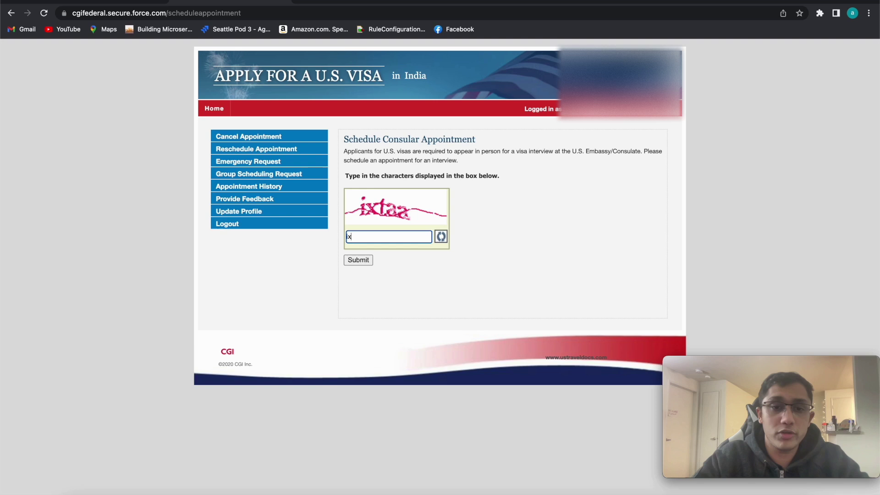
pyautogui.write('taa')
pyautogui.press('Return')
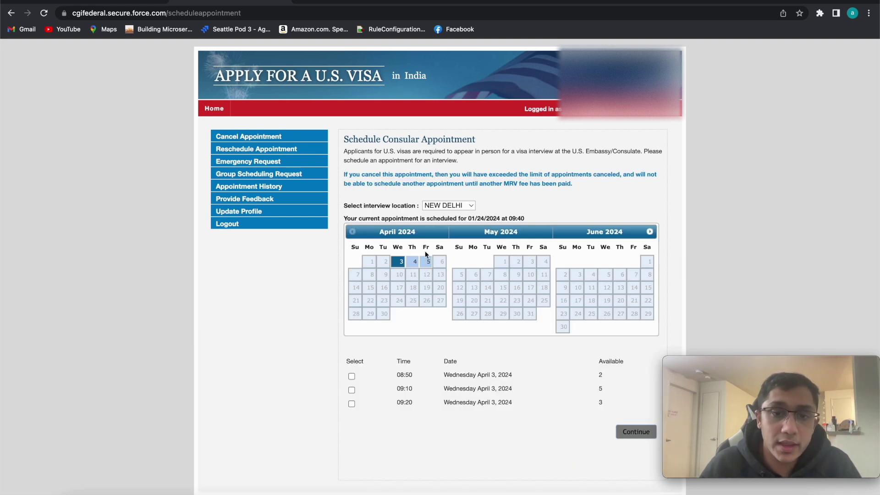
# - Try CHENNAI as the interview location for the consular appointment
pyautogui.scroll(-1, 441, 296)
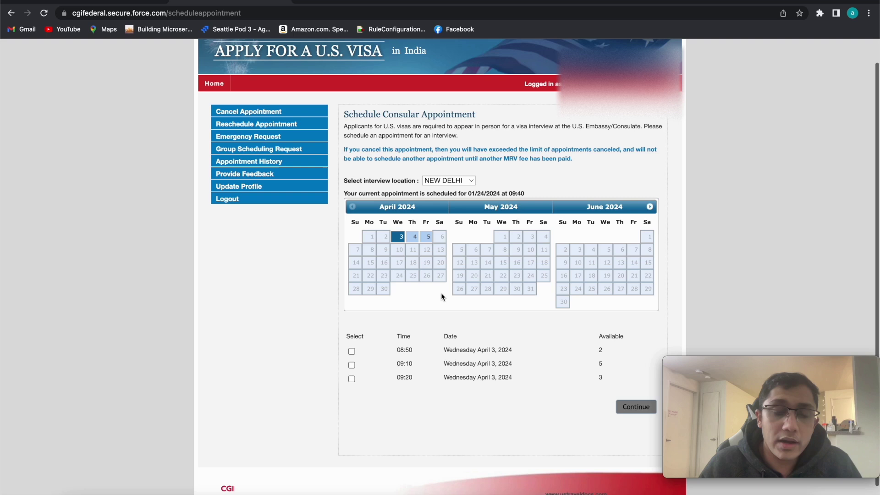
pyautogui.click(436, 183)
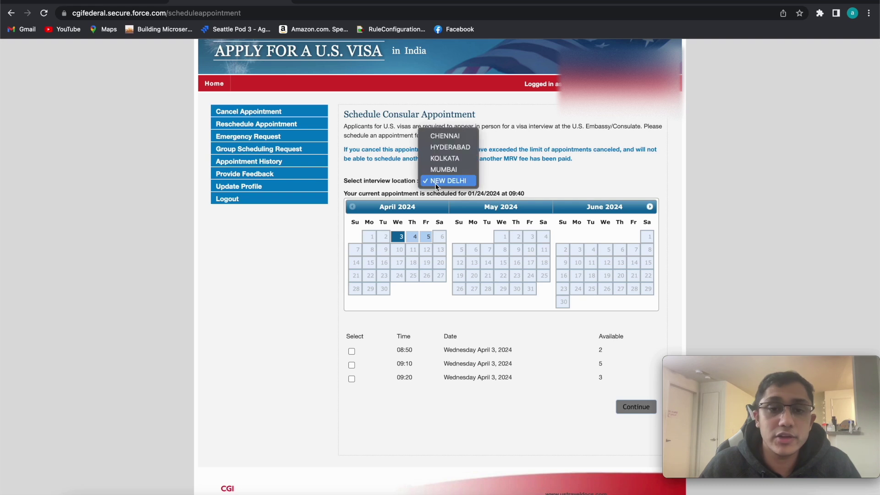
pyautogui.click(454, 137)
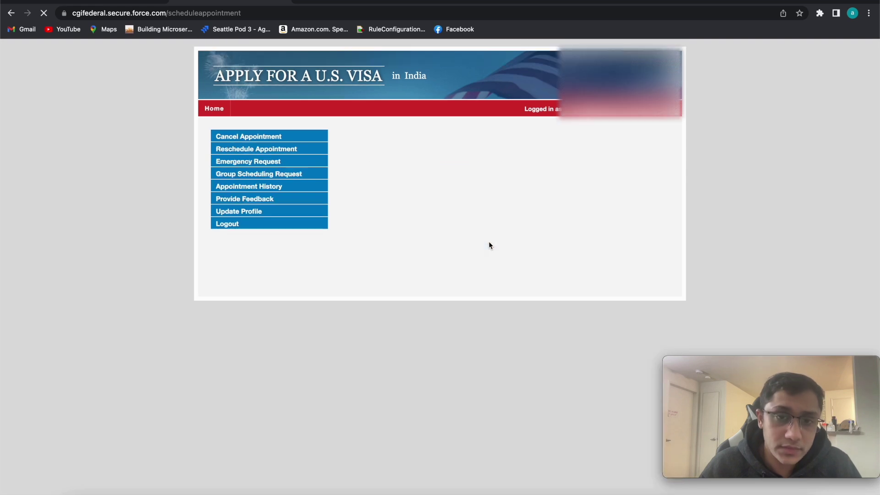
# - Set the consular interview location to NEW DELHI and select the 09:10 slot on Wednesday April 3, 2024
pyautogui.click(460, 234)
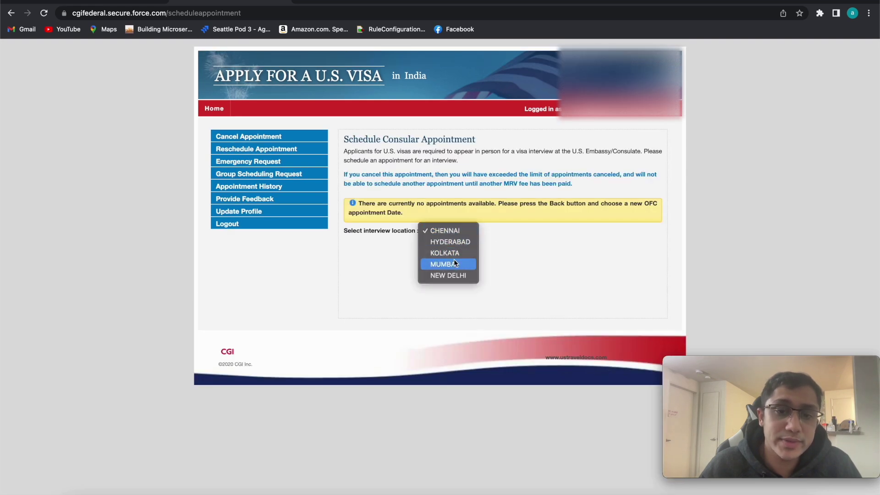
pyautogui.click(448, 275)
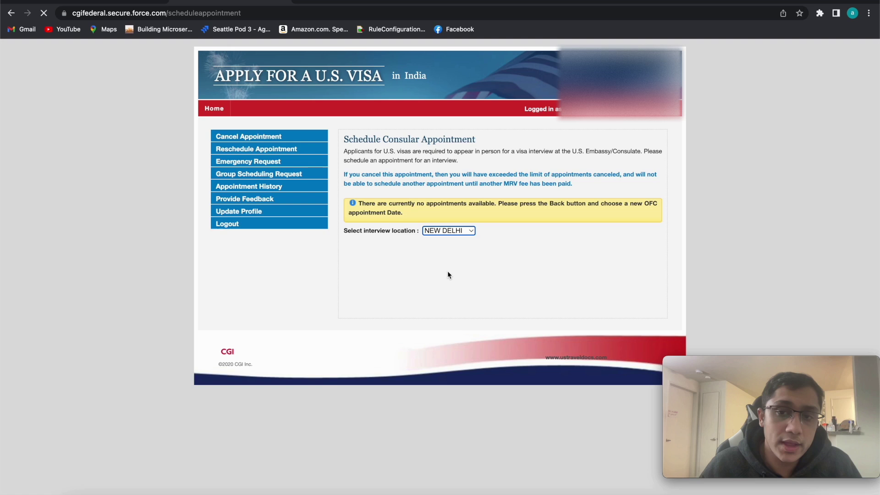
pyautogui.scroll(-1, 470, 263)
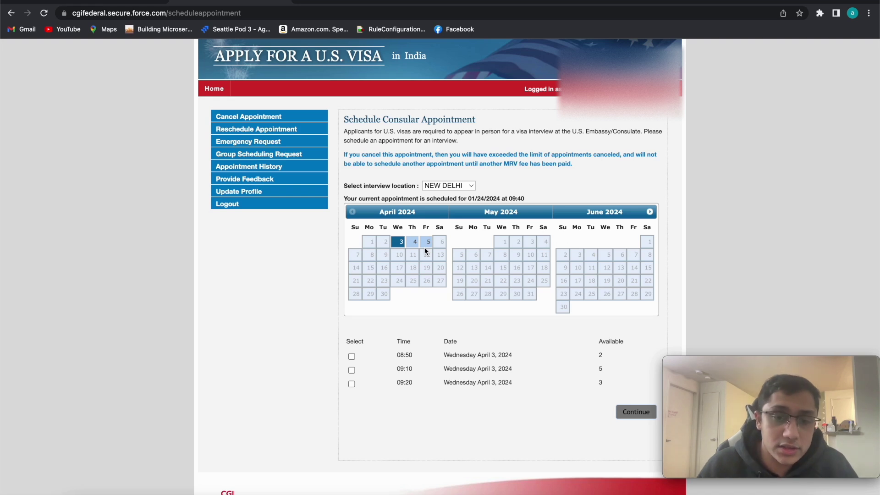
pyautogui.click(352, 370)
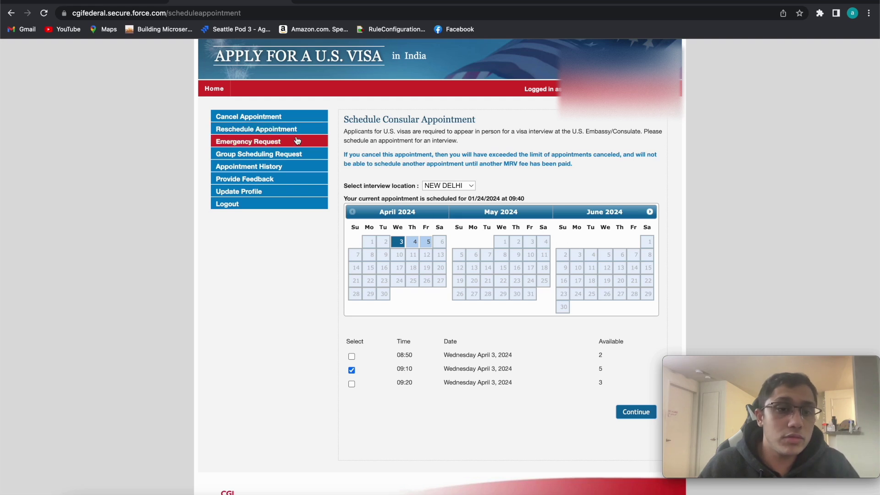
# - Open the account's appointment history without submitting the selected slot, and log out of the visa account
pyautogui.click(271, 166)
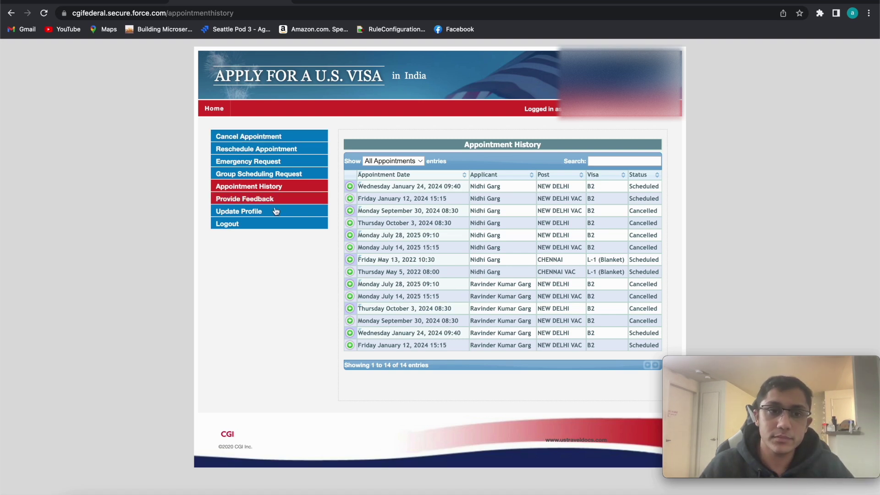
pyautogui.click(256, 225)
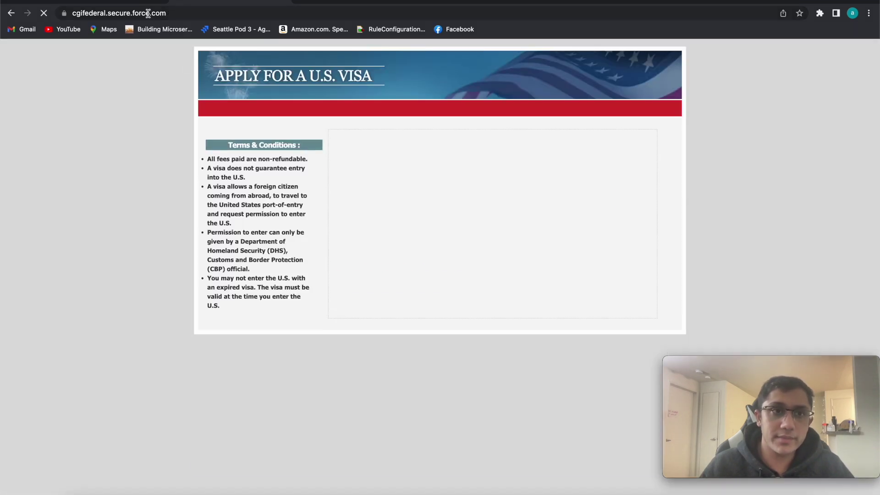